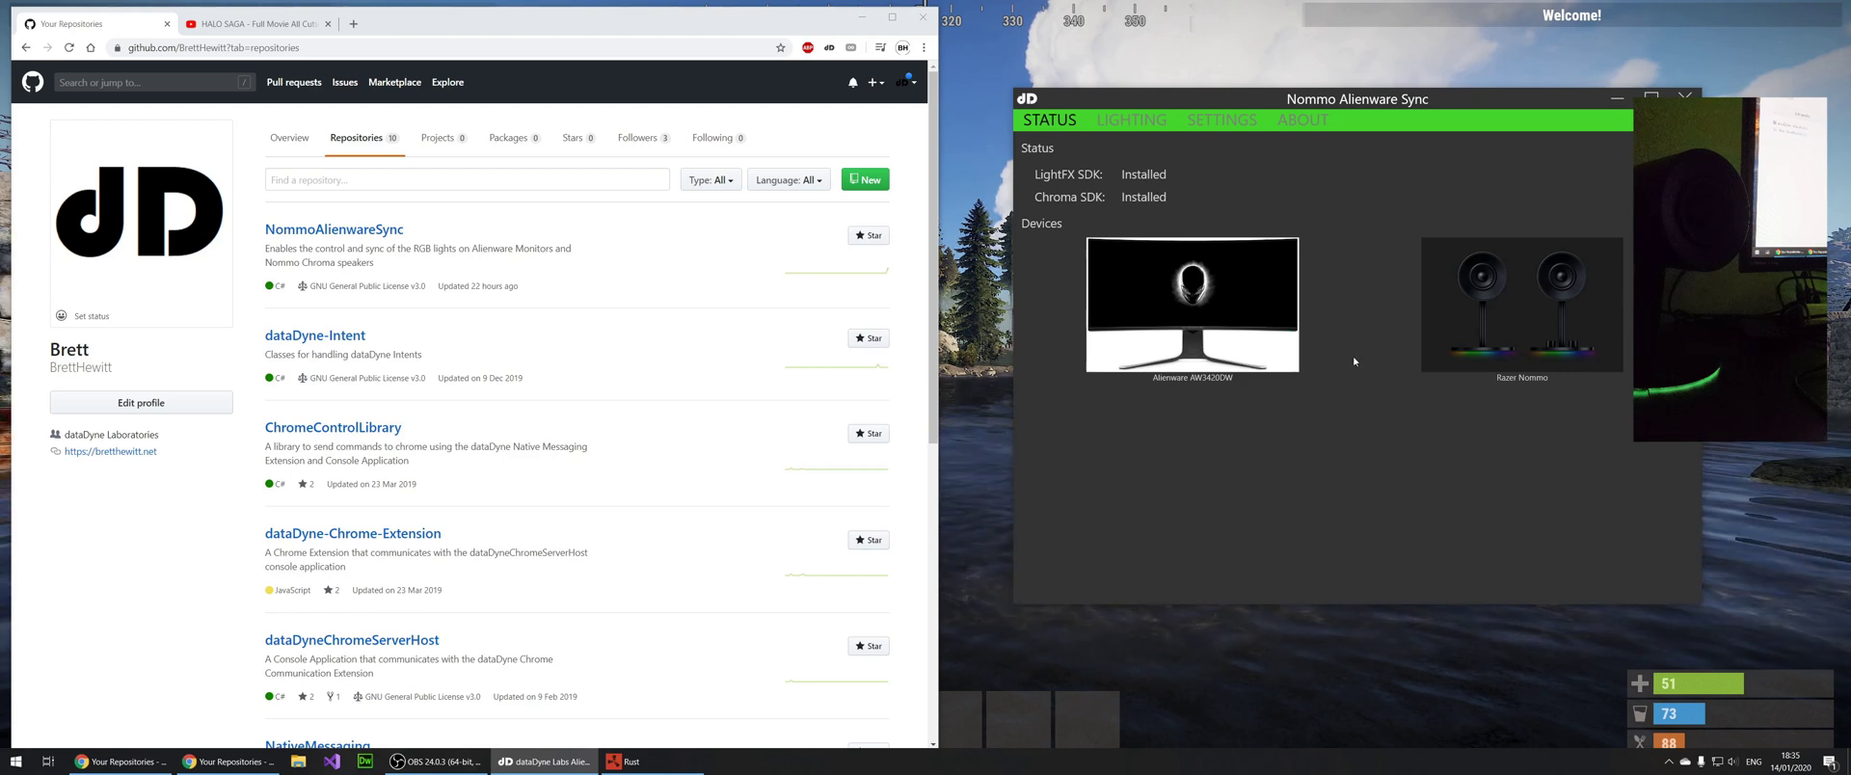
Close the Nommo Alienware Sync window so it goes to the system tray.
left_click(1685, 96)
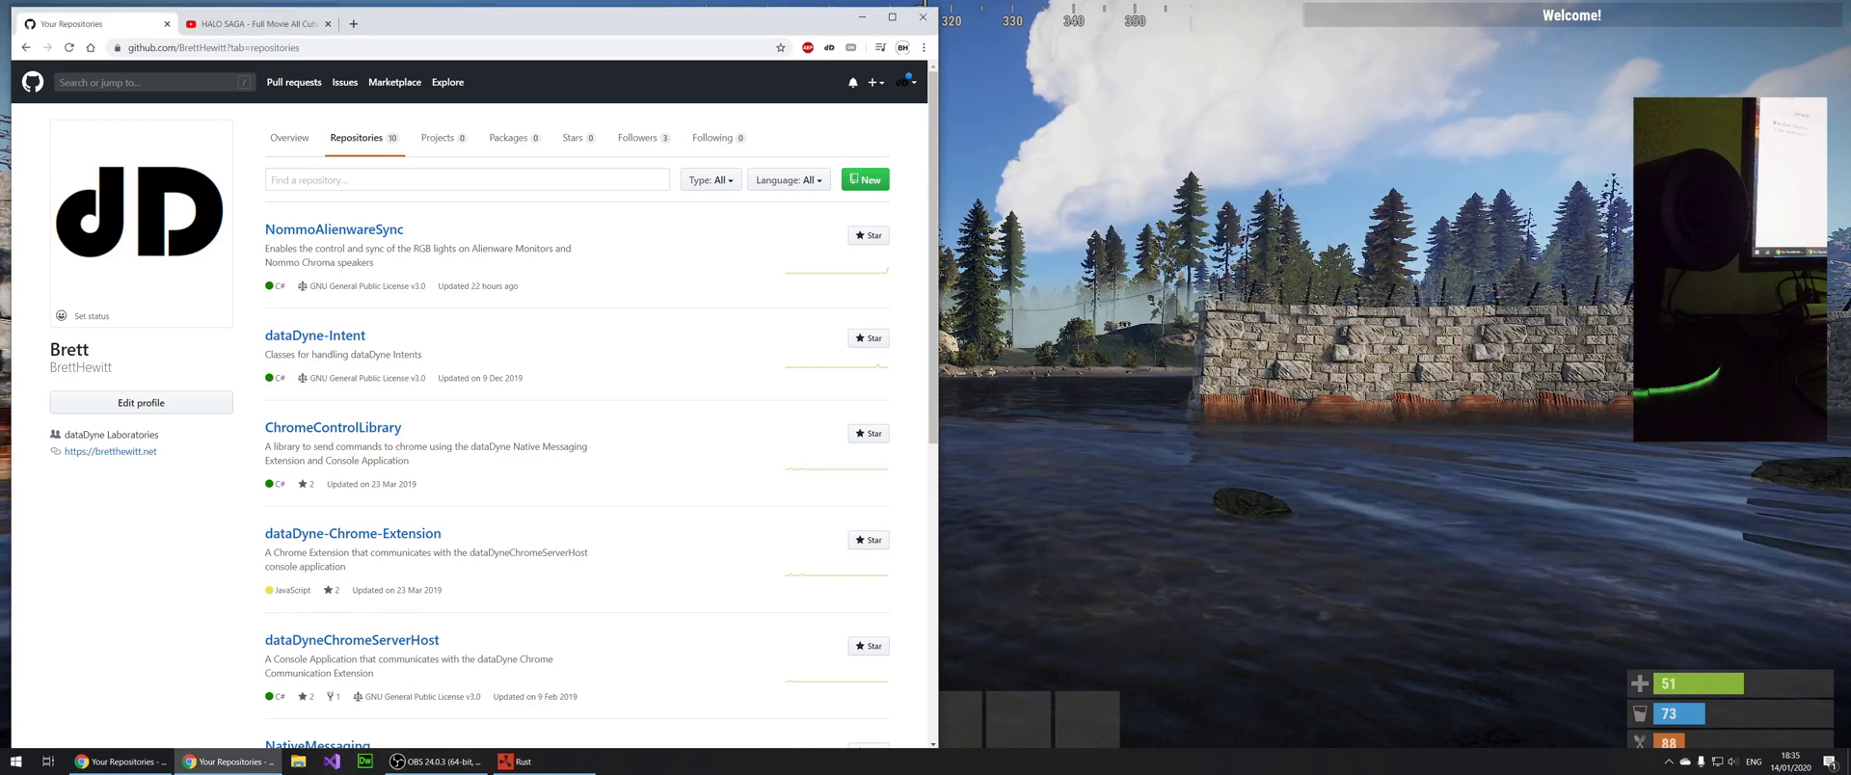
Reopen Nommo Alienware Sync from the tray, move it right of the browser, and show its Lighting page.
left_click(1667, 762)
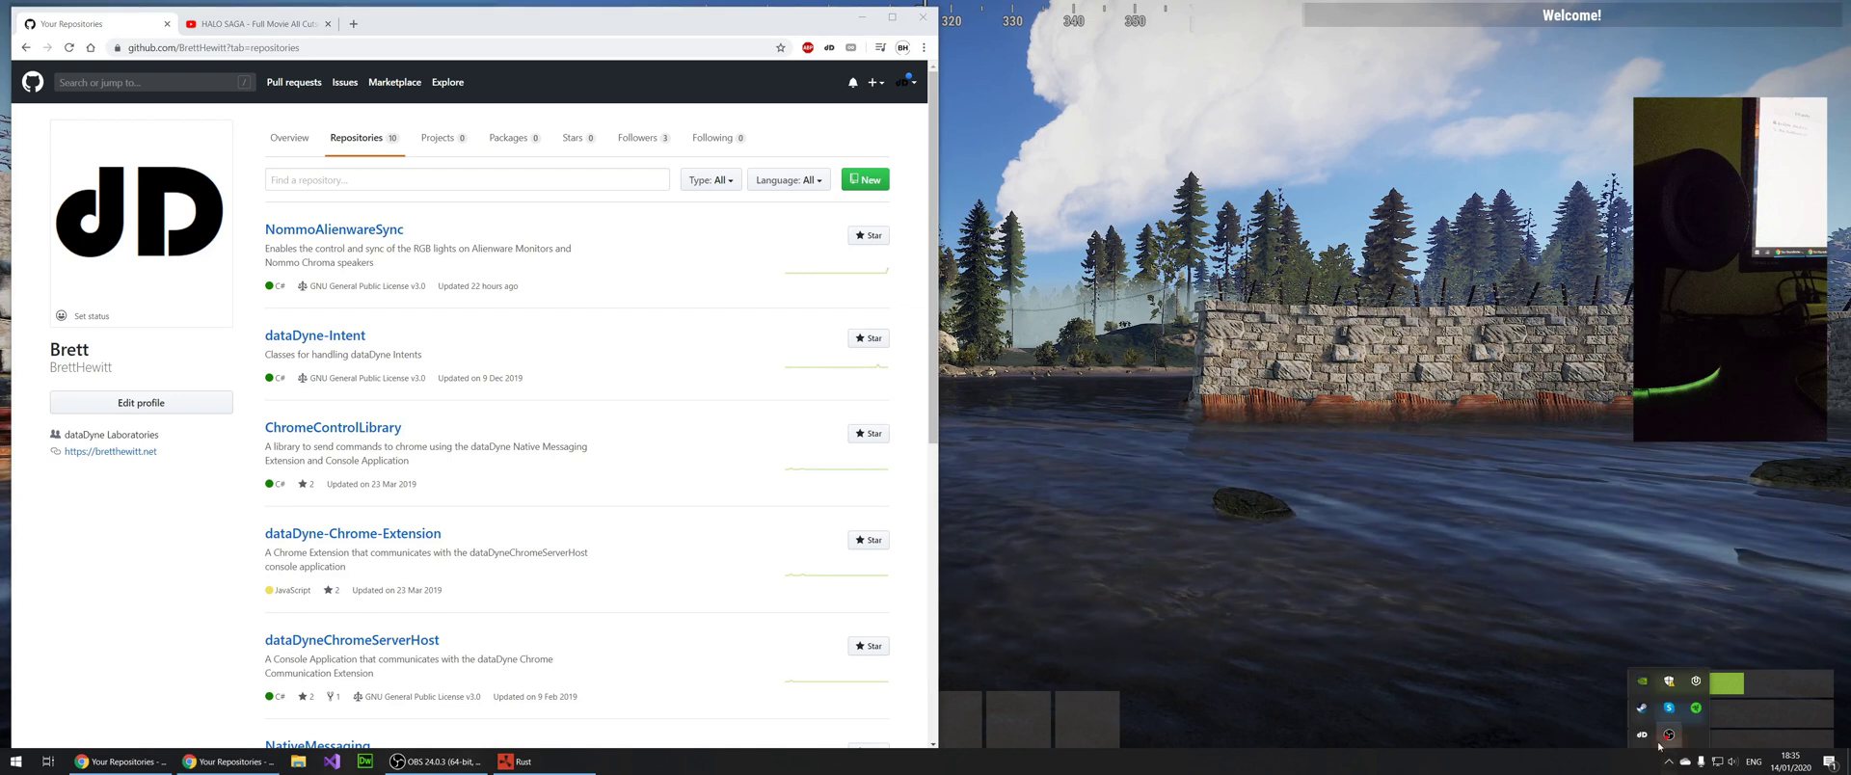
double_click(1643, 735)
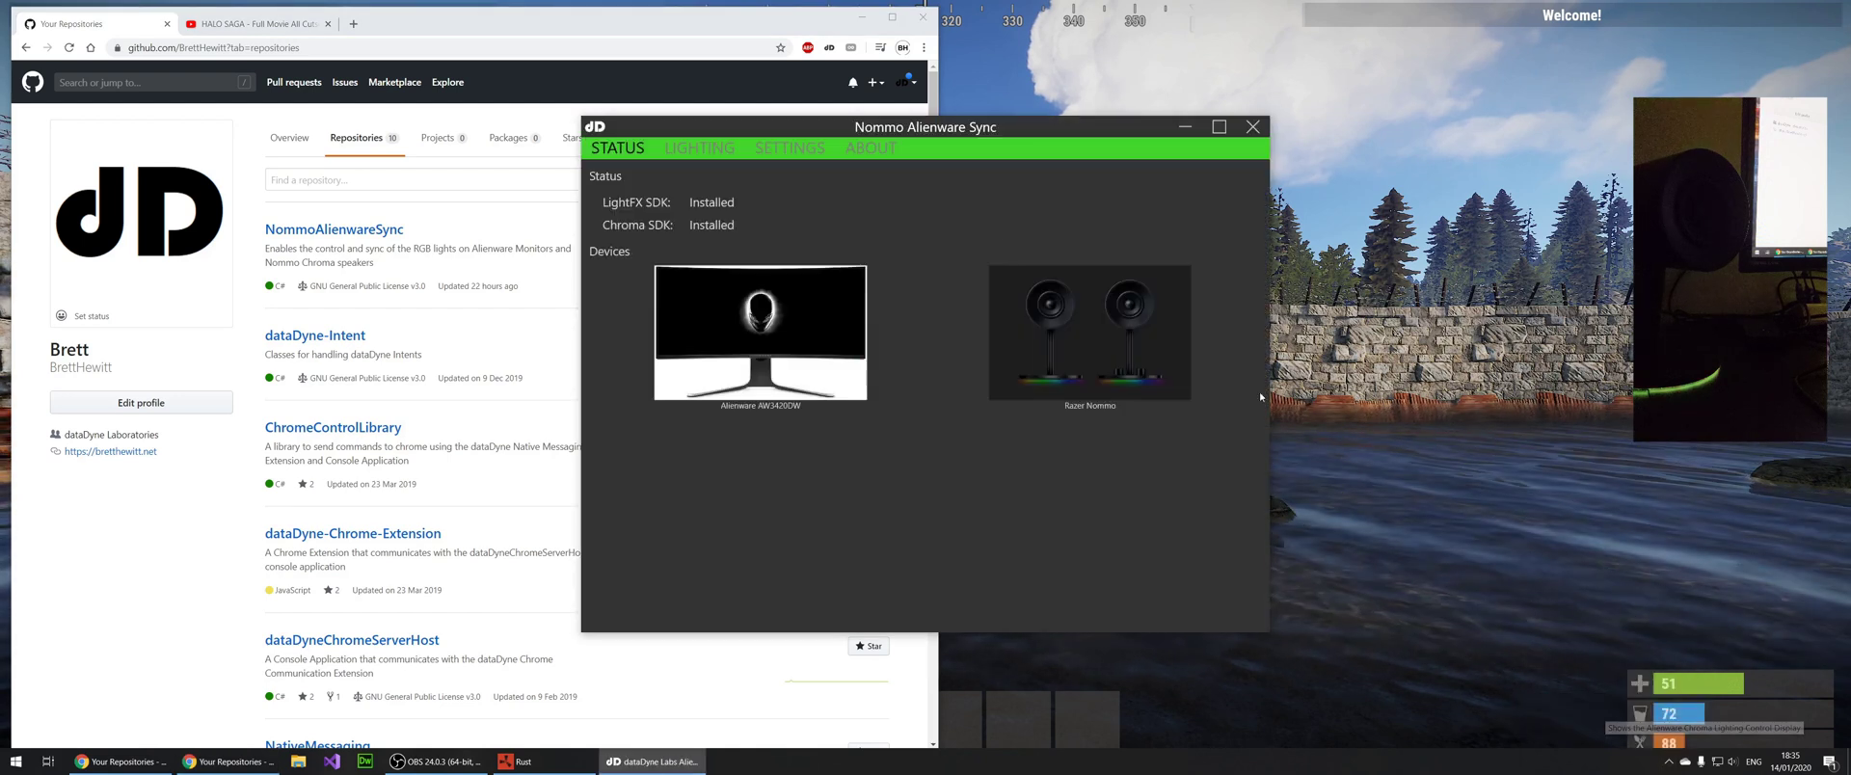
left_click_drag(833, 133, 1298, 123)
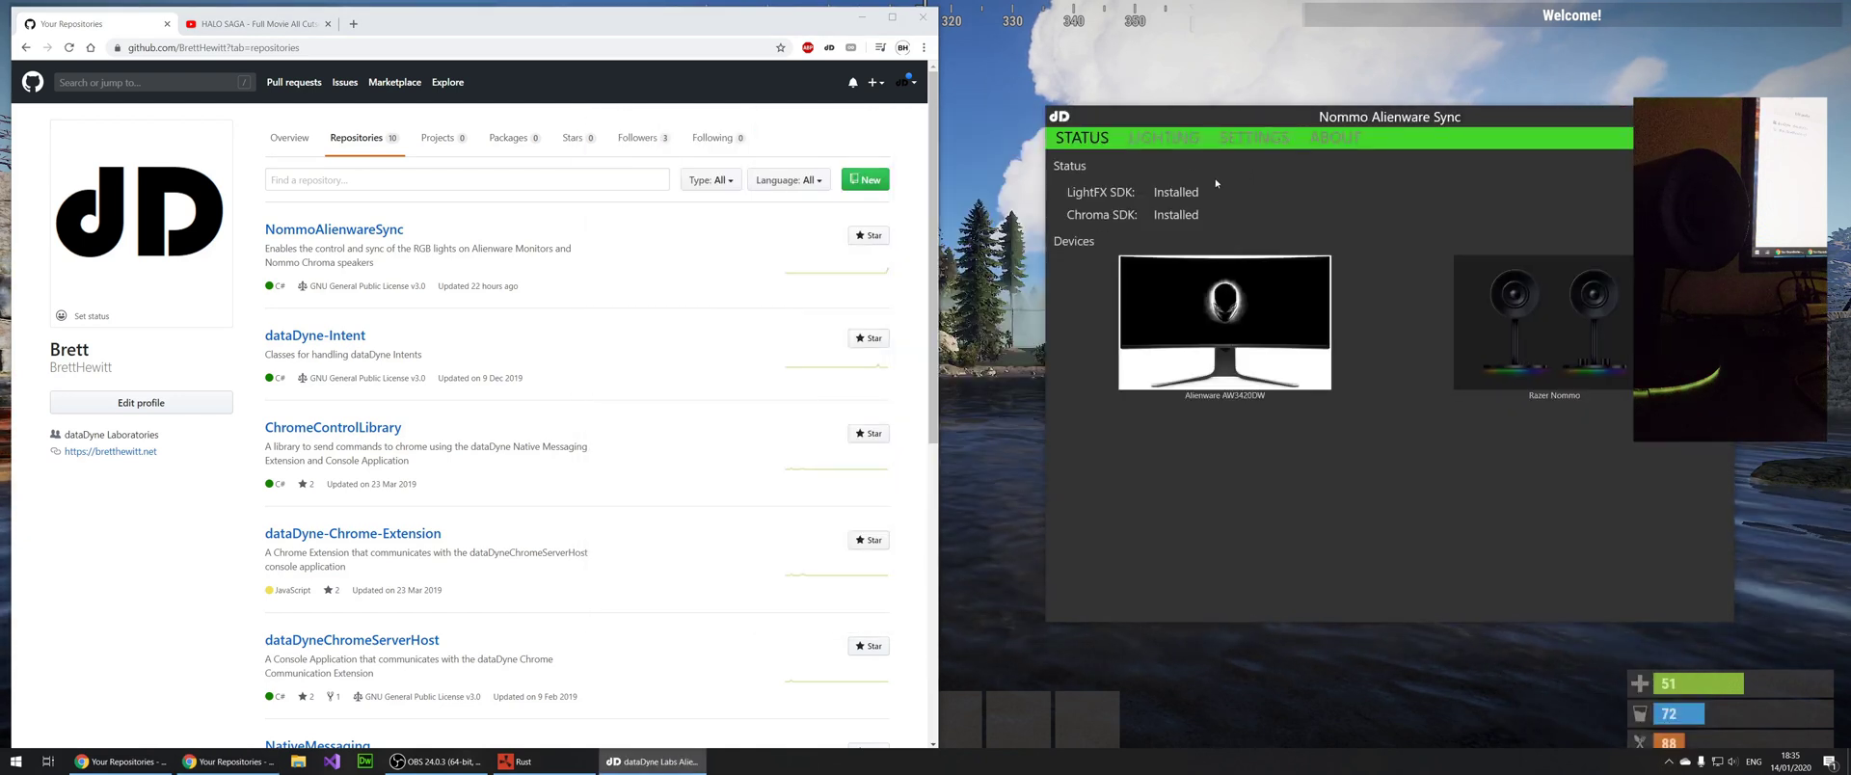
left_click(1163, 138)
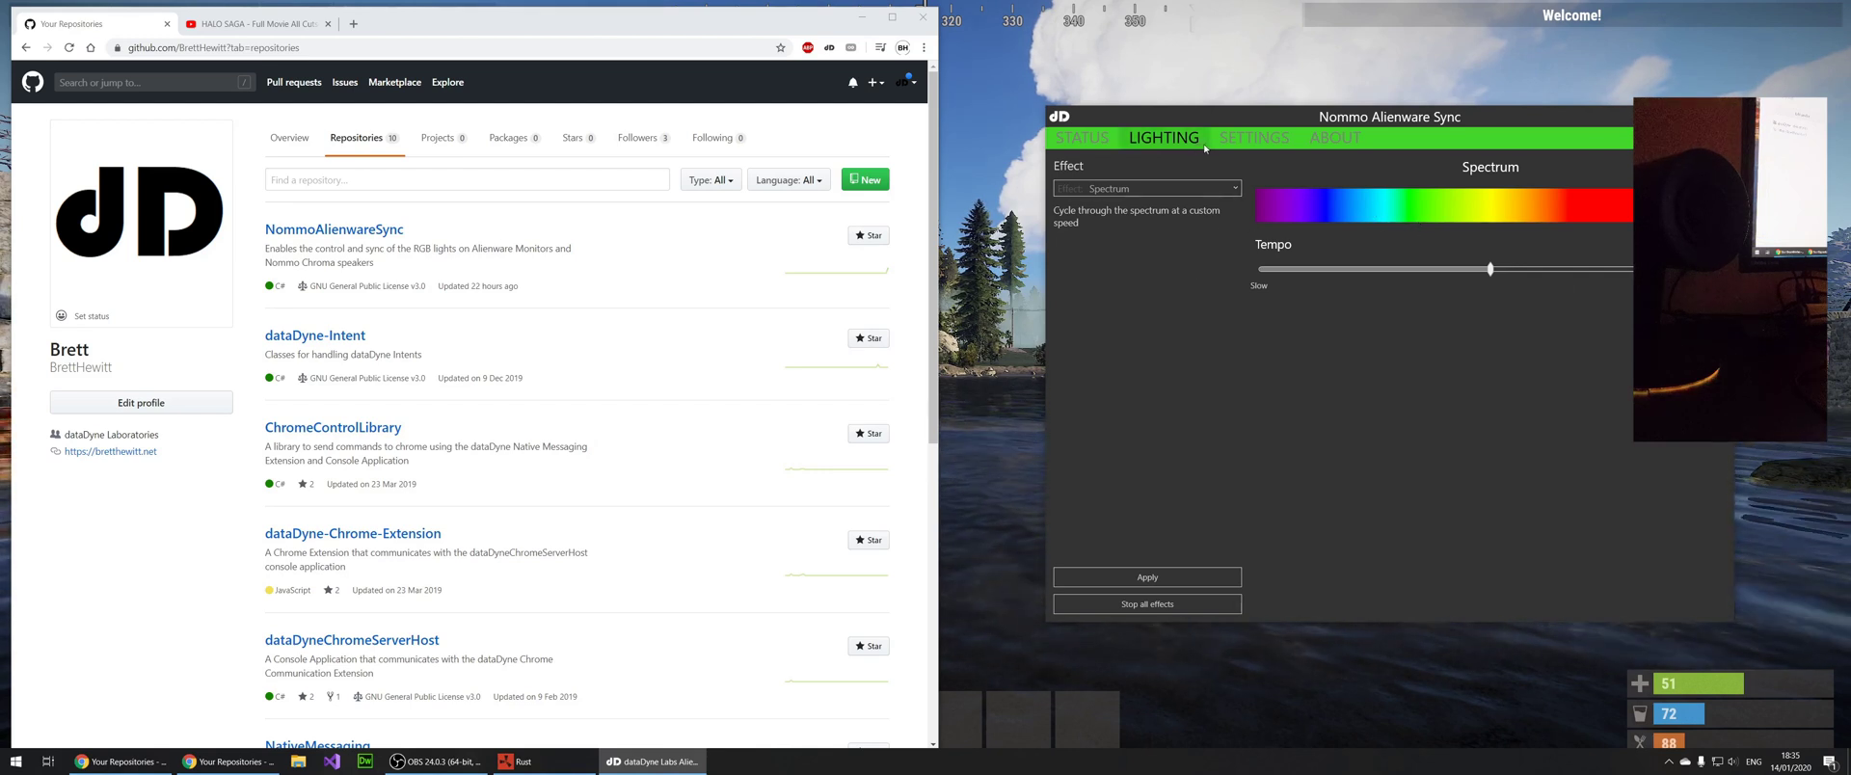
left_click(1276, 141)
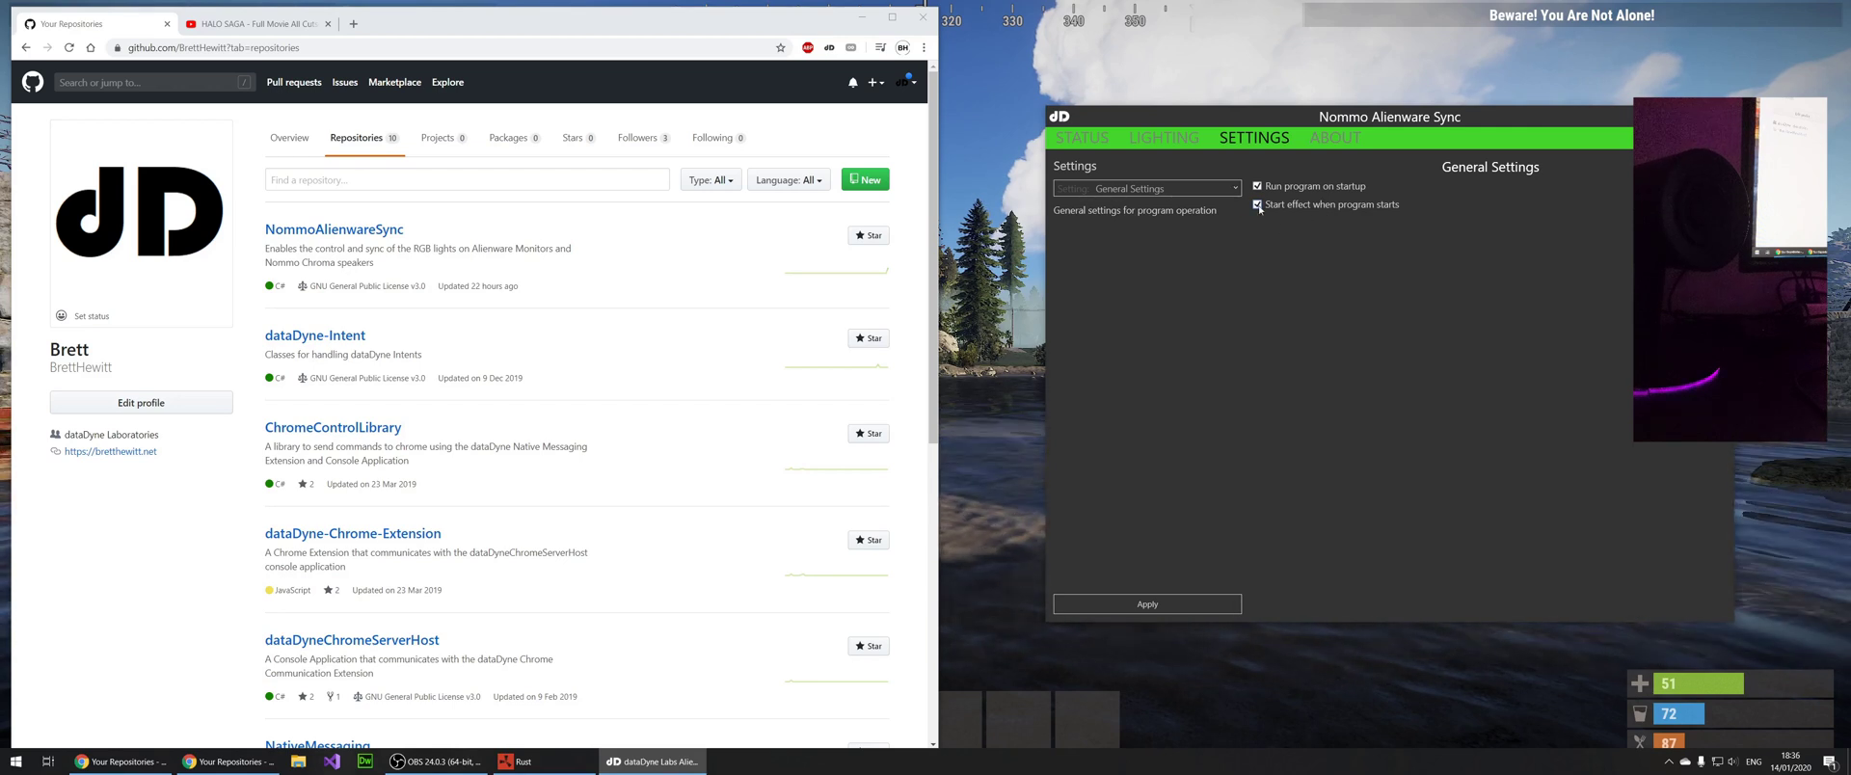
left_click(1196, 188)
left_click(1178, 224)
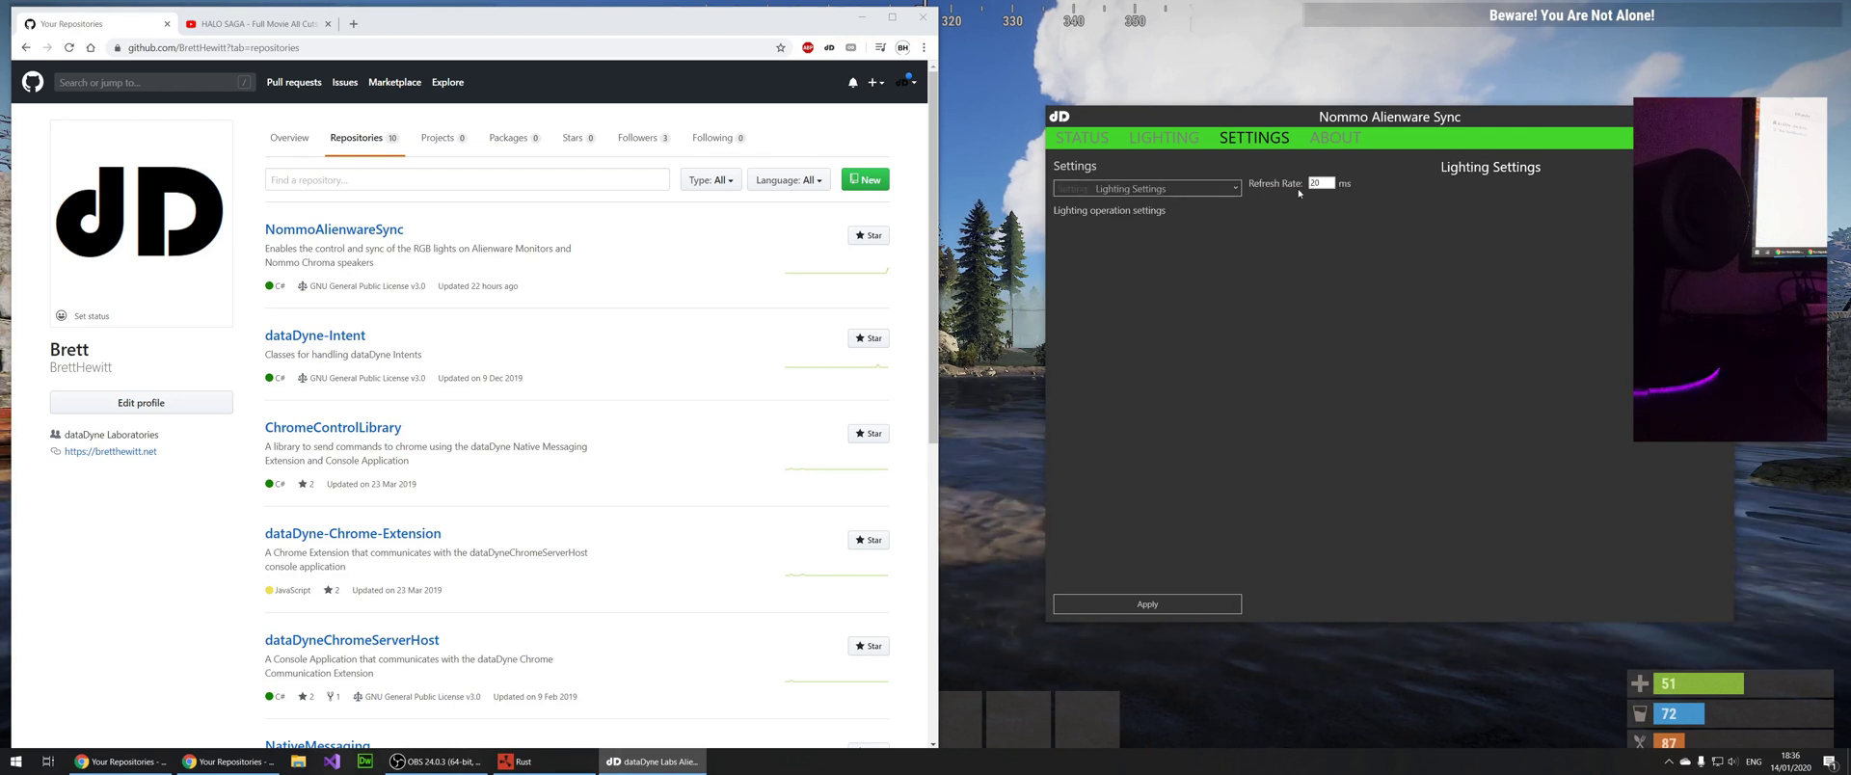
left_click(1195, 188)
left_click(1157, 206)
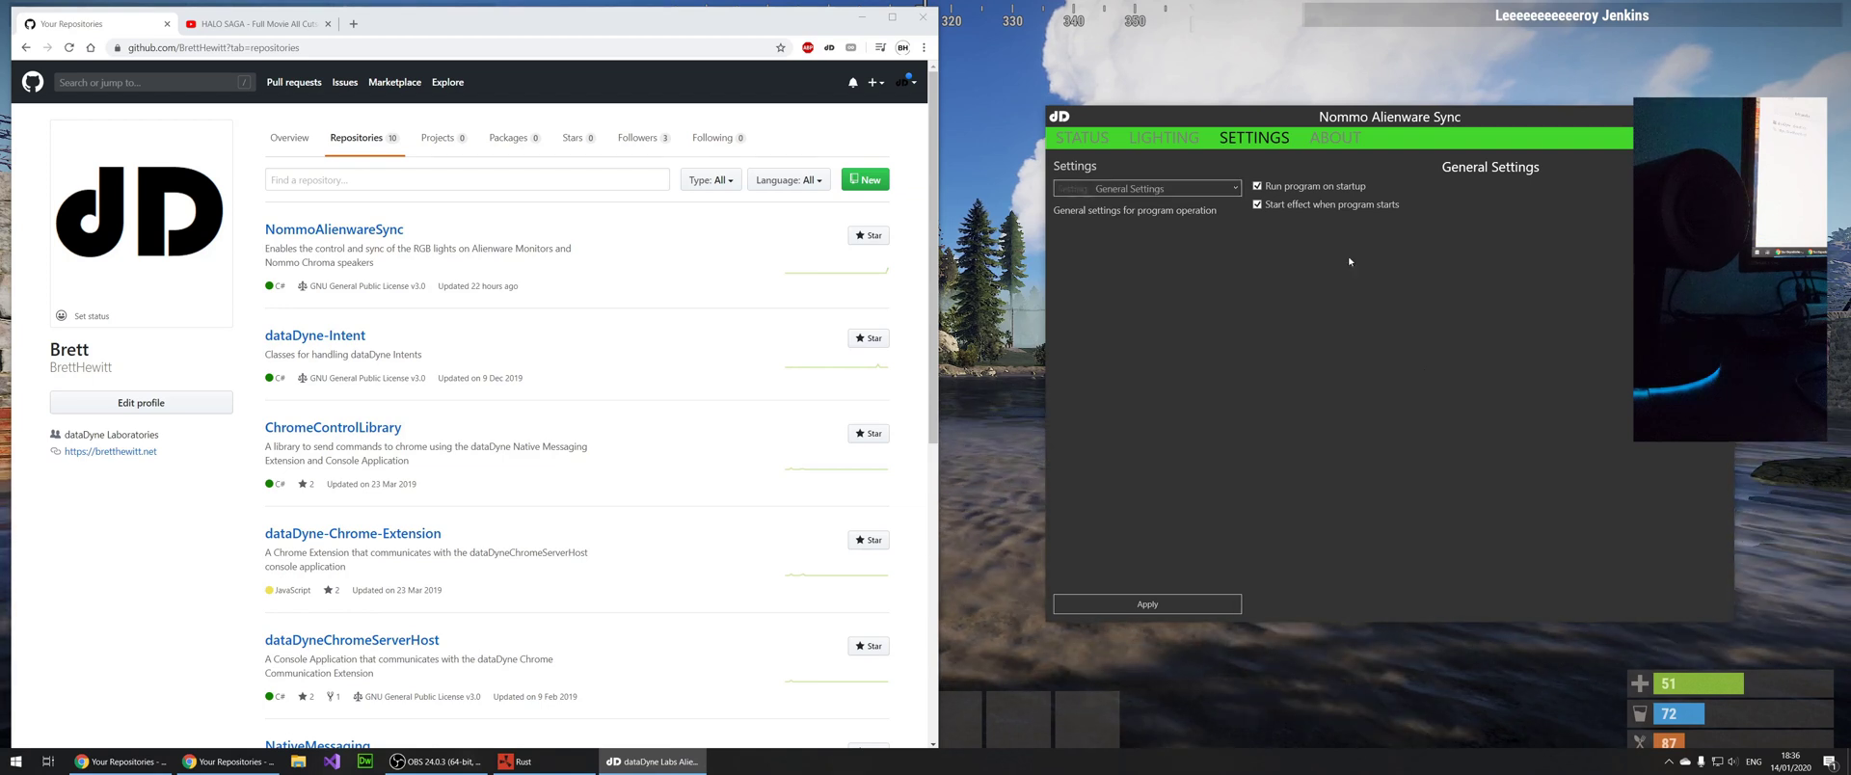
left_click(1163, 137)
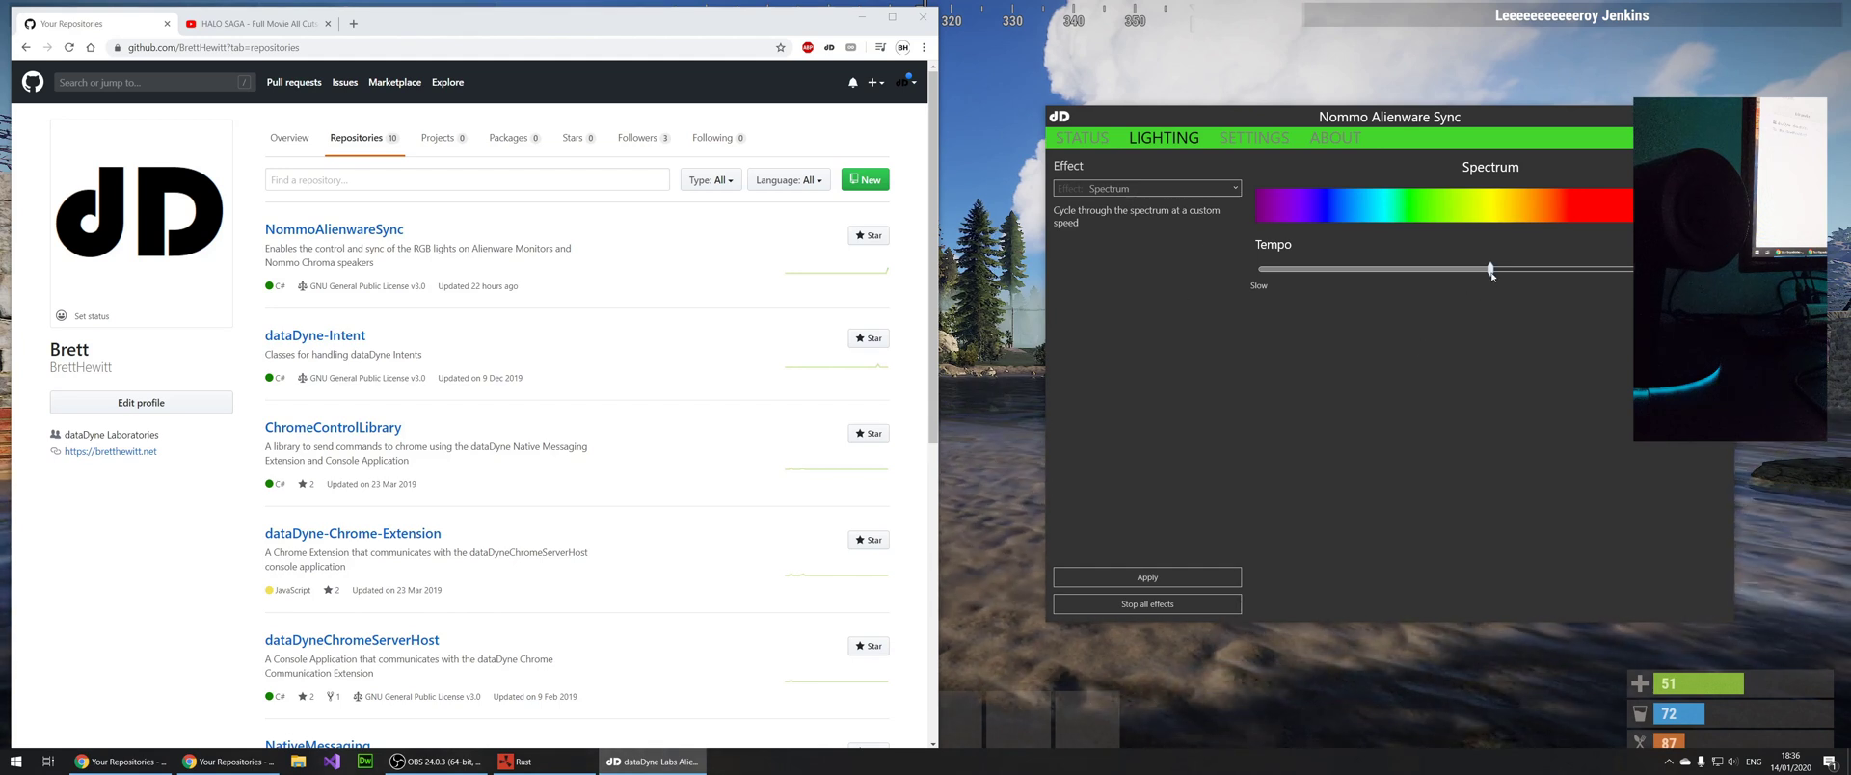
Try the Spectrum tempo at maximum and Slow, apply it, then set a mid-range tempo.
left_click_drag(1491, 270, 1658, 269)
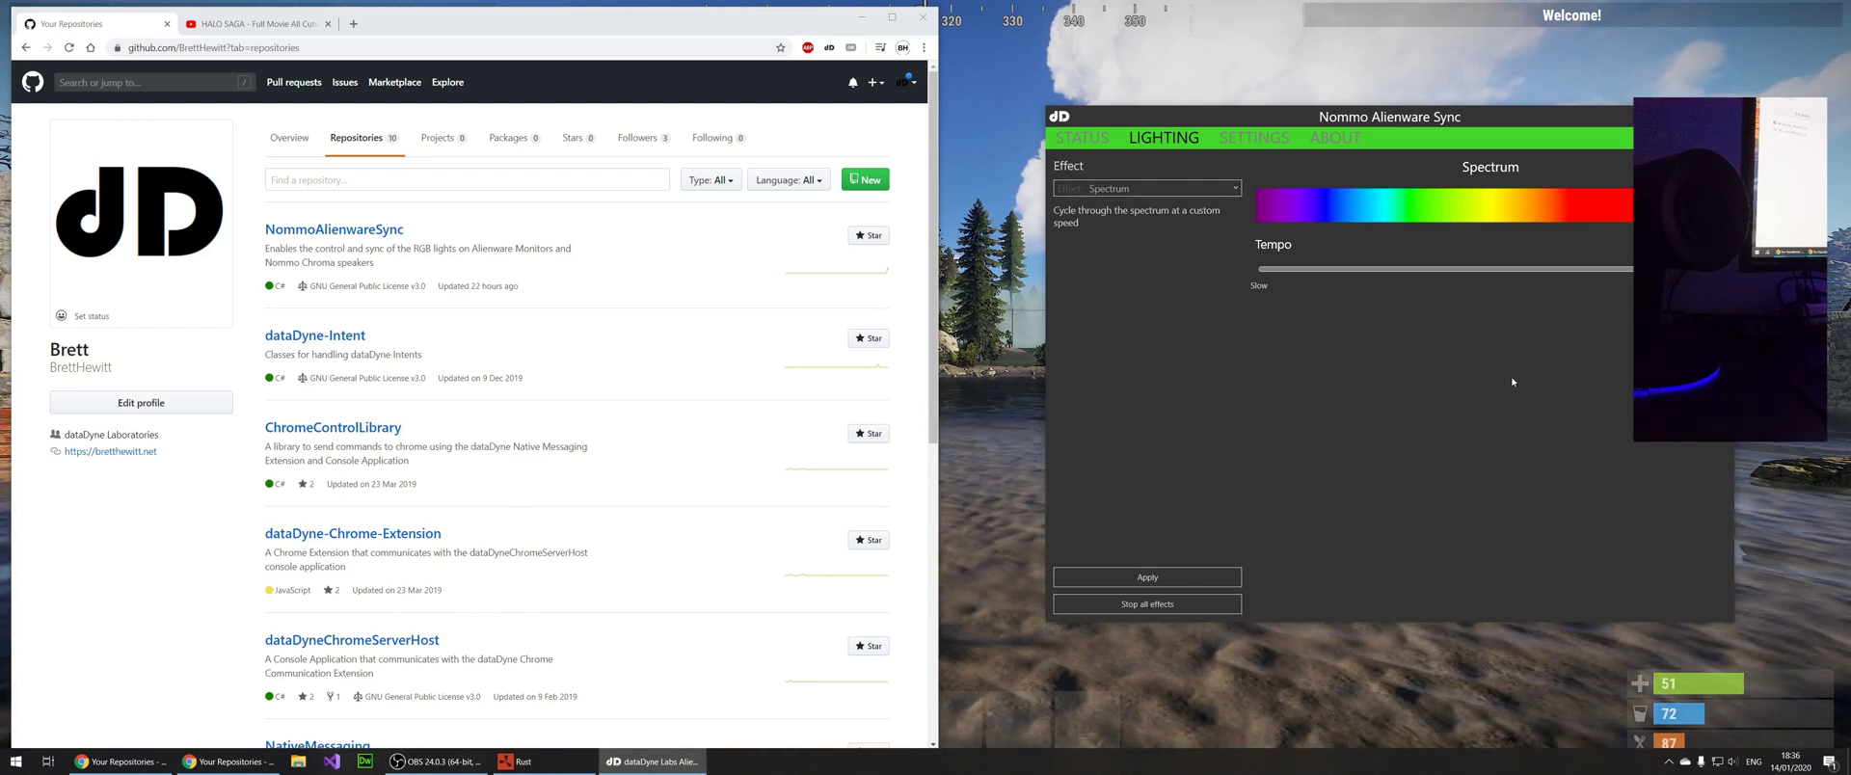
left_click(1258, 269)
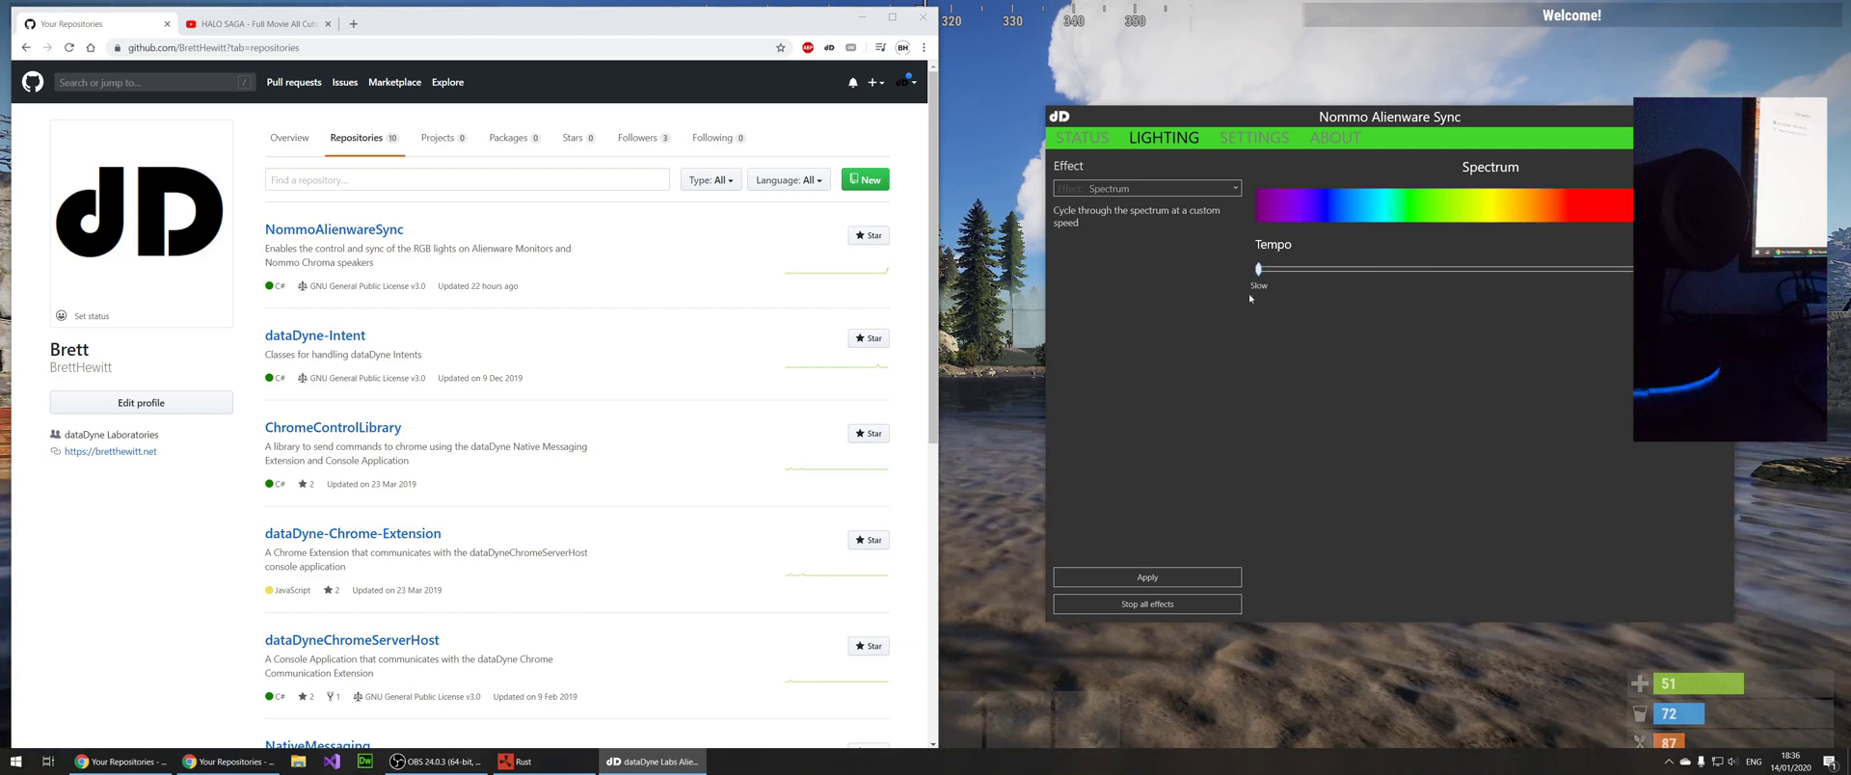
left_click(1147, 576)
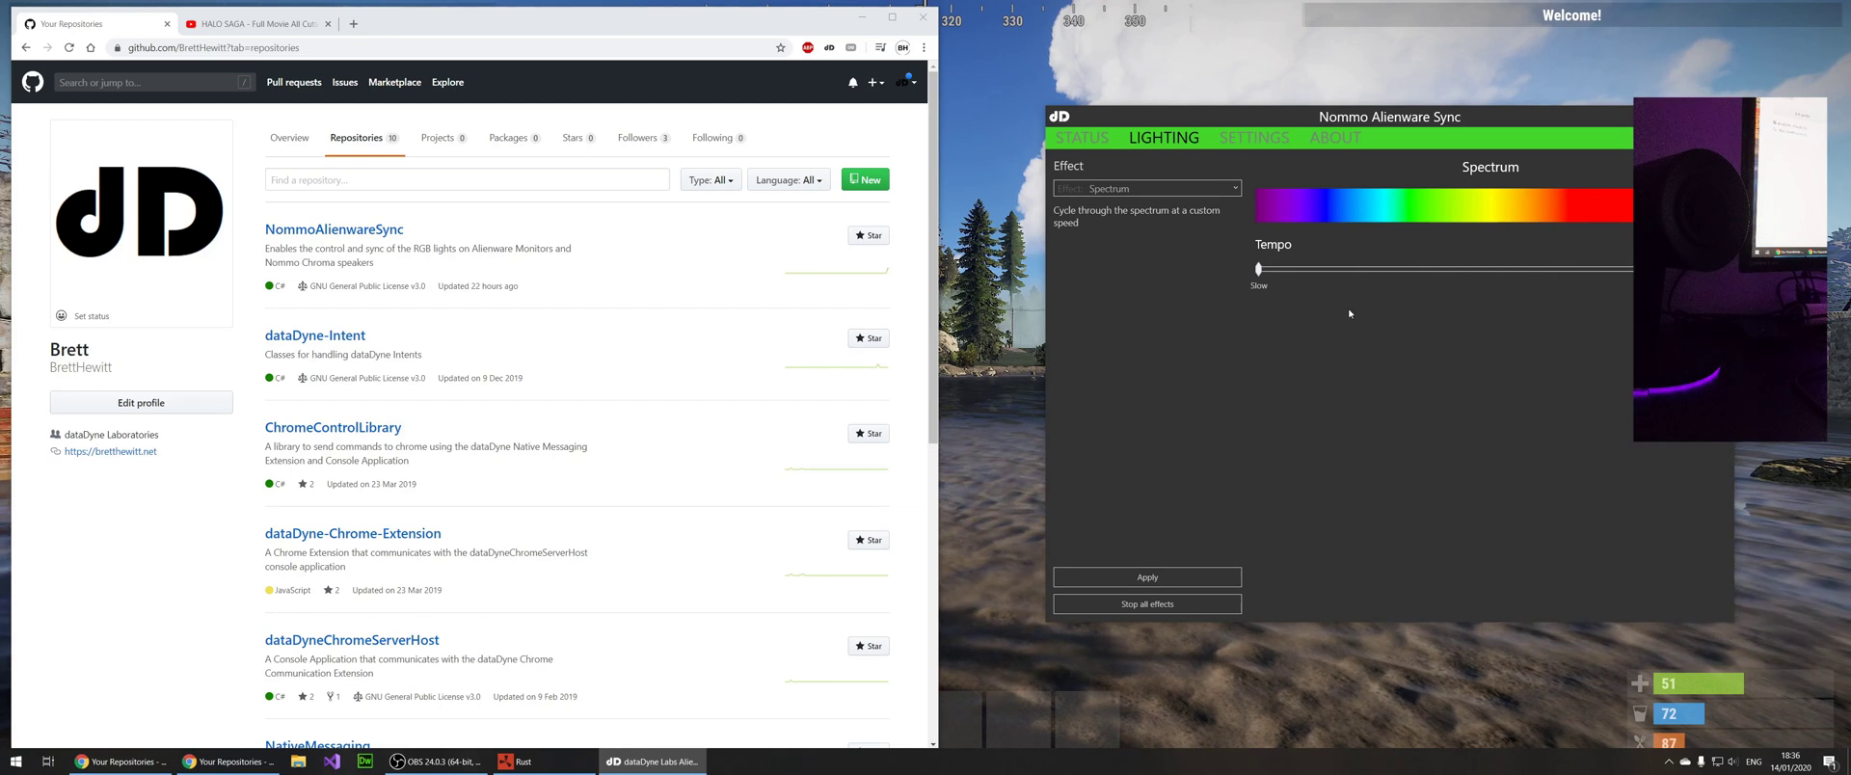
left_click_drag(1258, 269, 1452, 269)
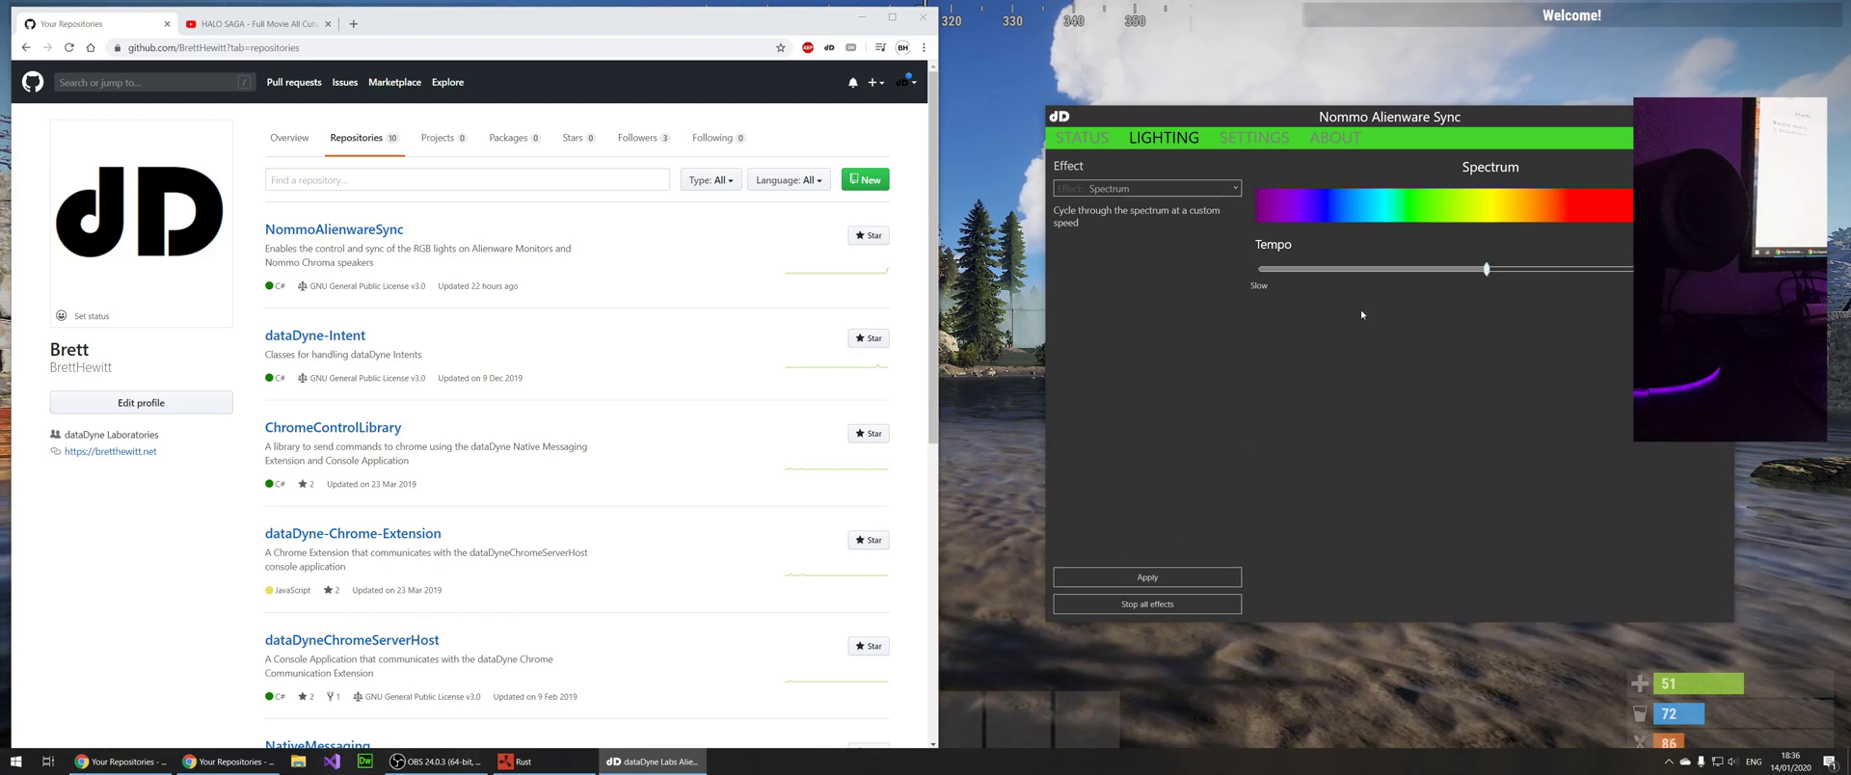
Apply a Custom effect cycling red, blue, then green, with green moved to the end.
left_click(1159, 188)
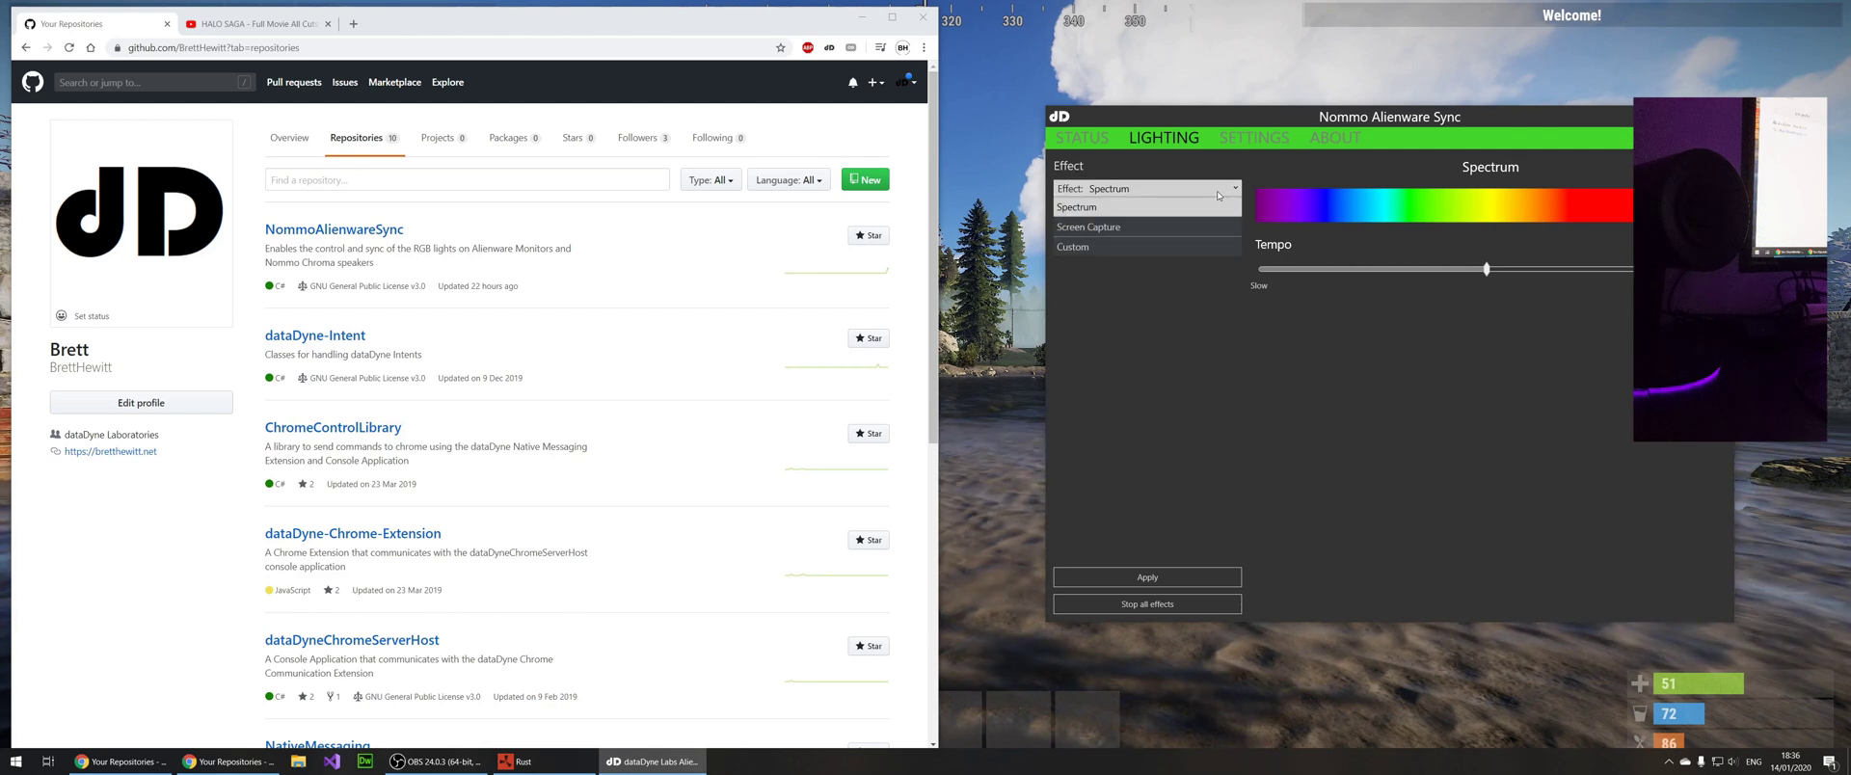
left_click(1163, 246)
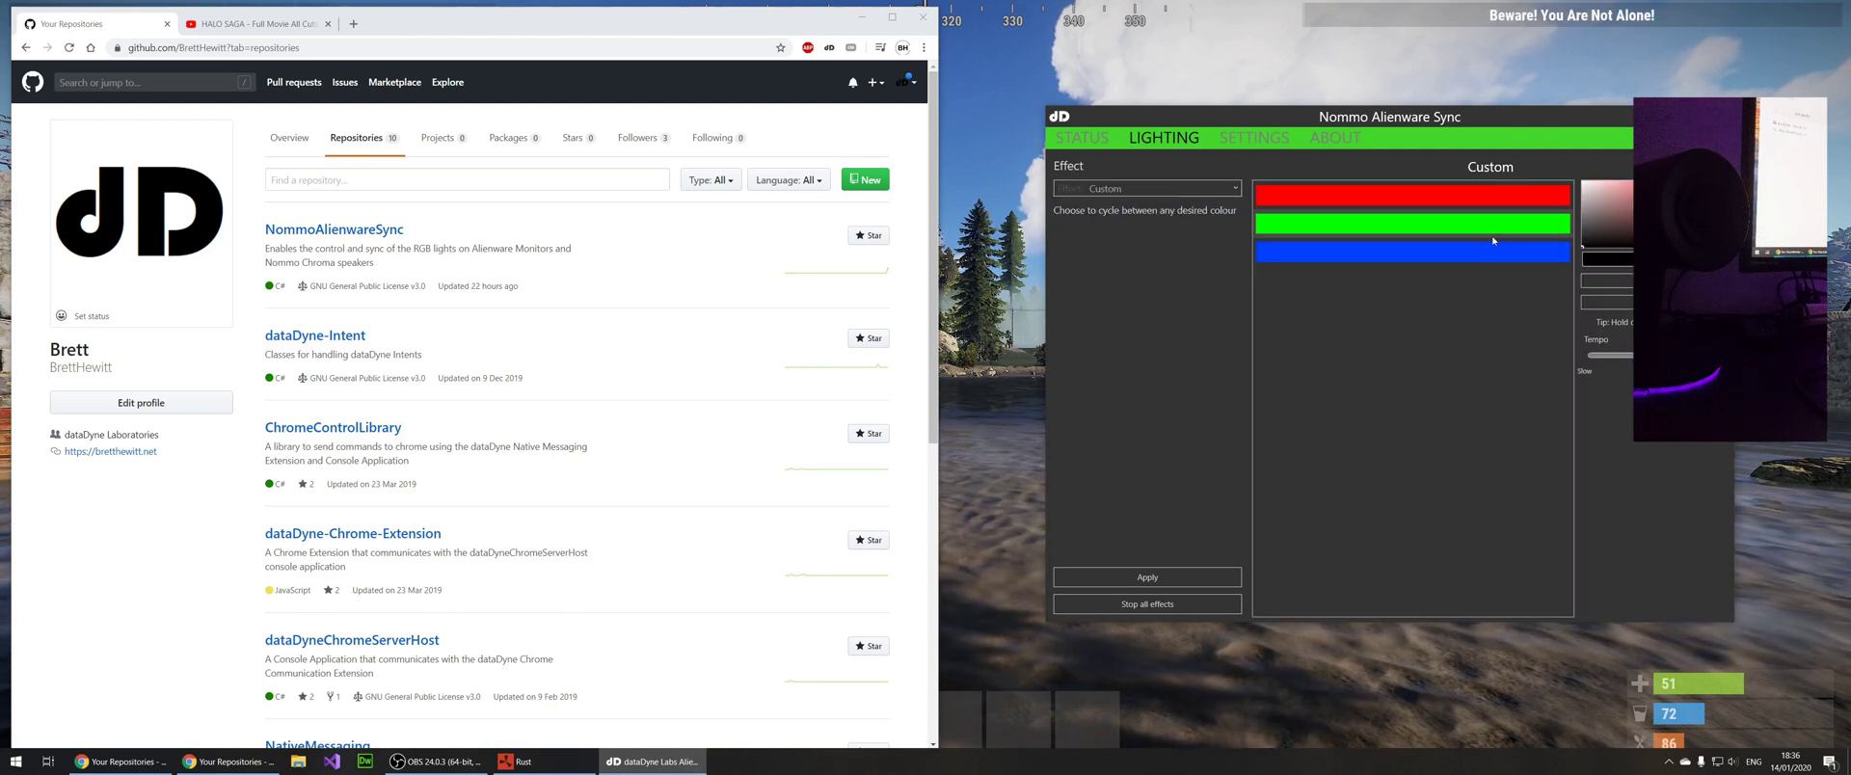
left_click(1412, 224, "ctrl")
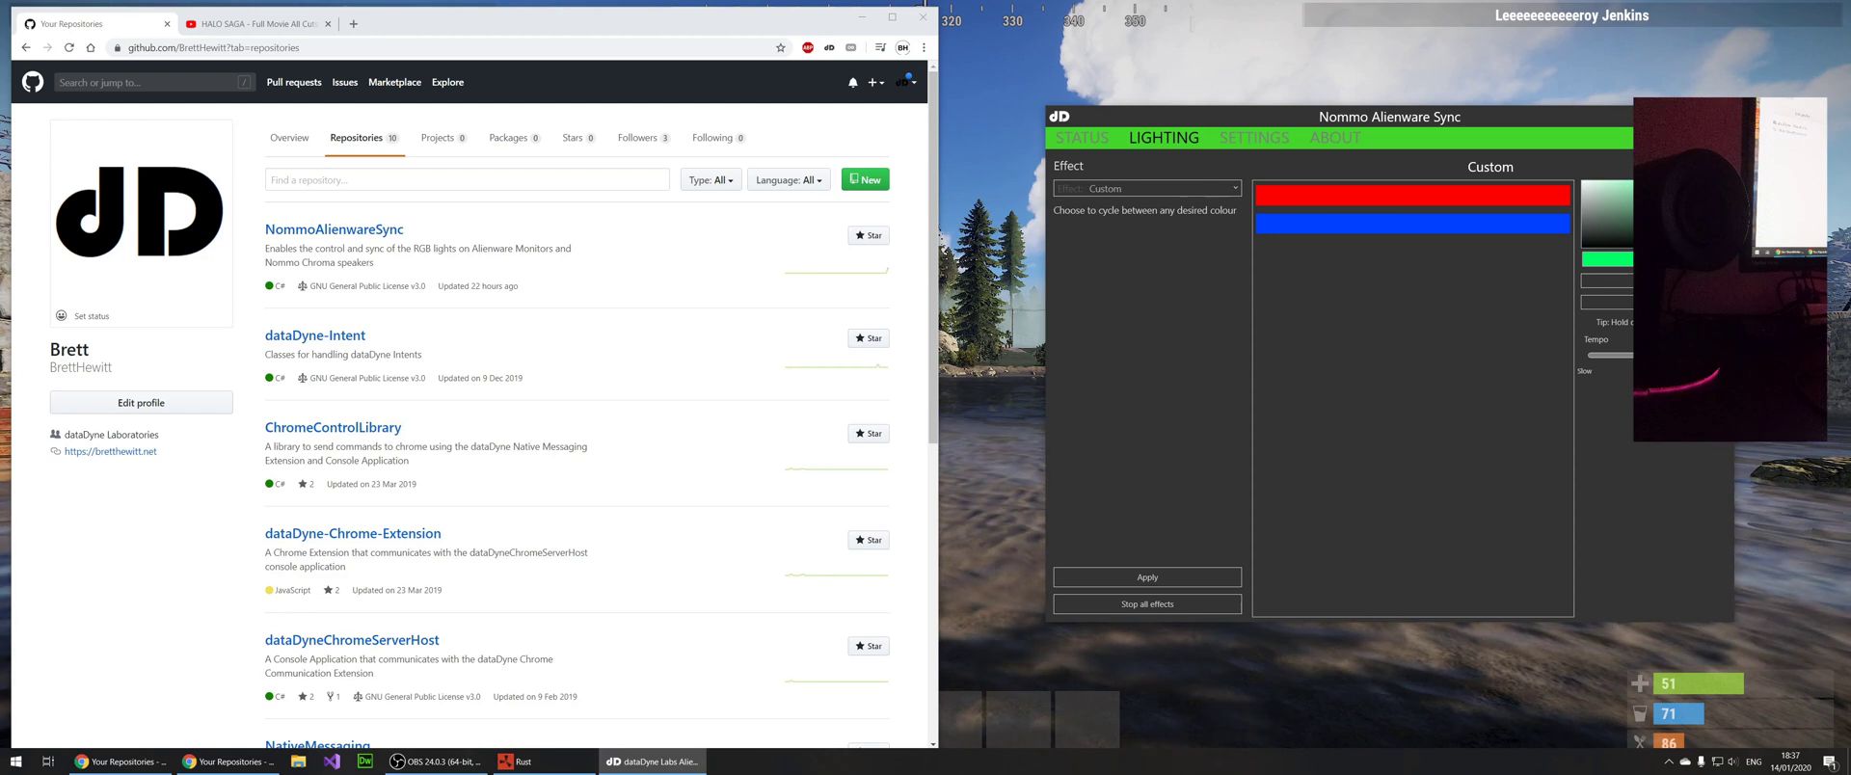
left_click(1606, 280)
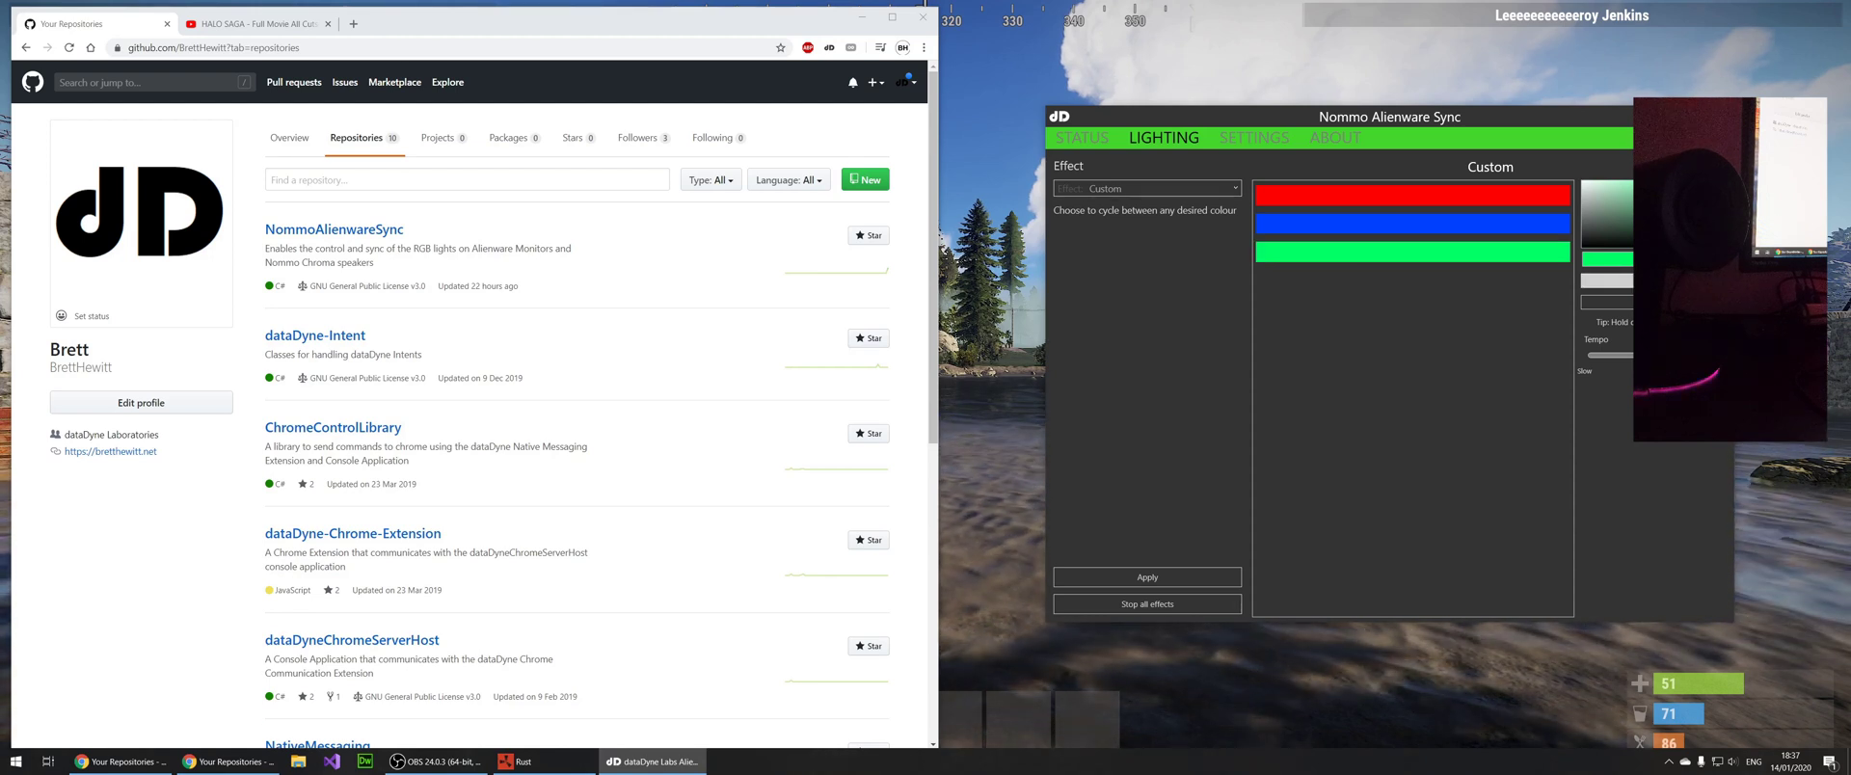
left_click(1148, 577)
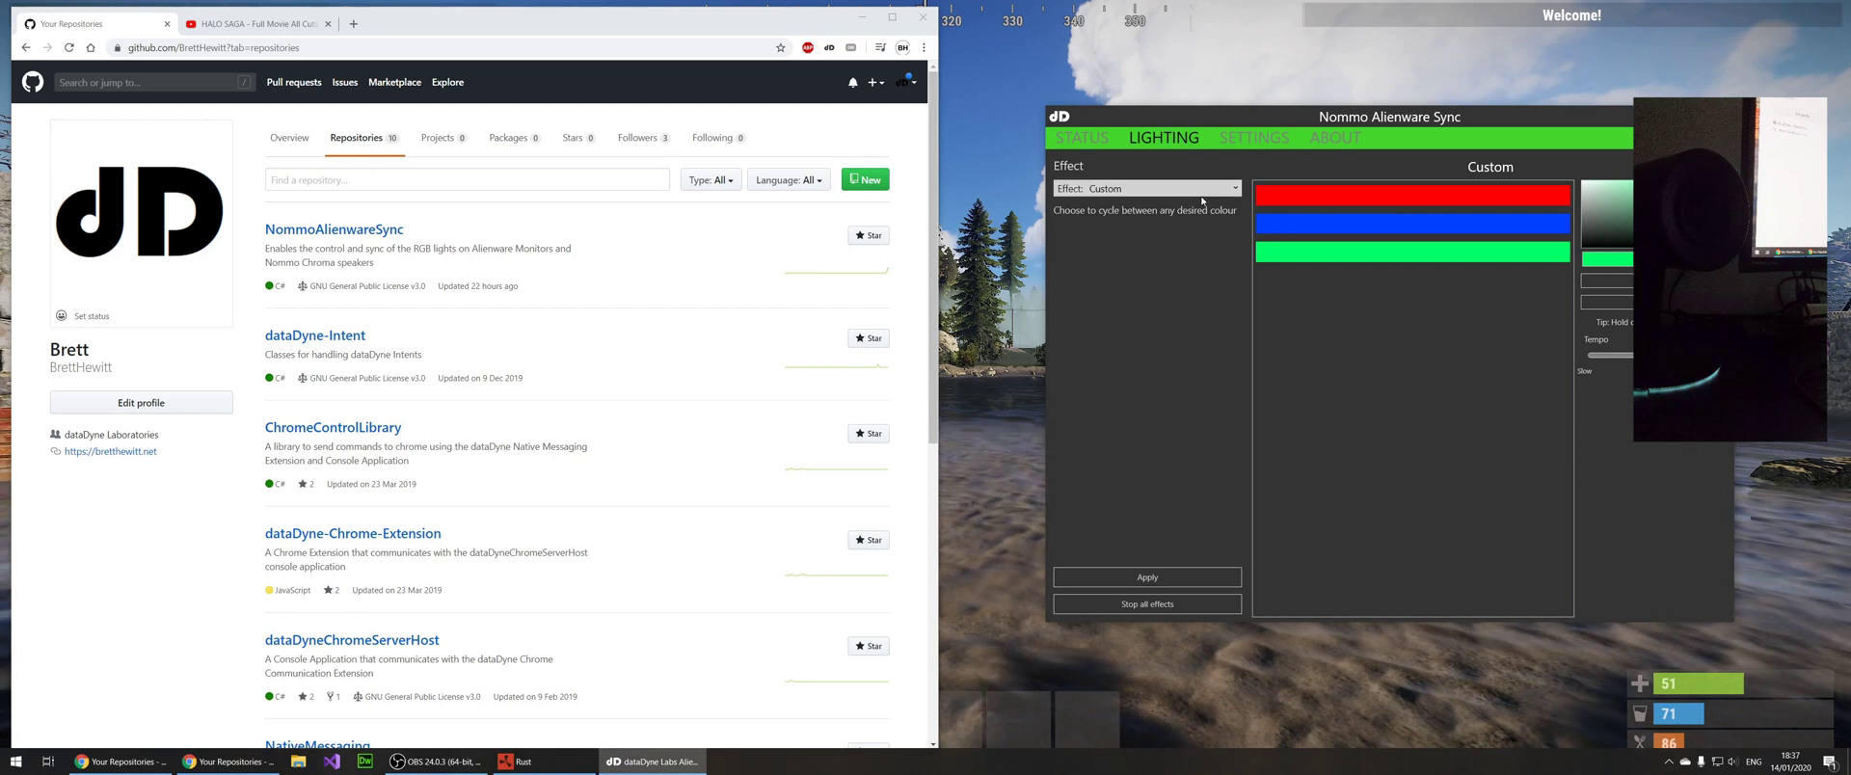
Apply Screen Capture sampling the full 0,0,3440,1440 screen area.
left_click(1202, 191)
left_click(1147, 241)
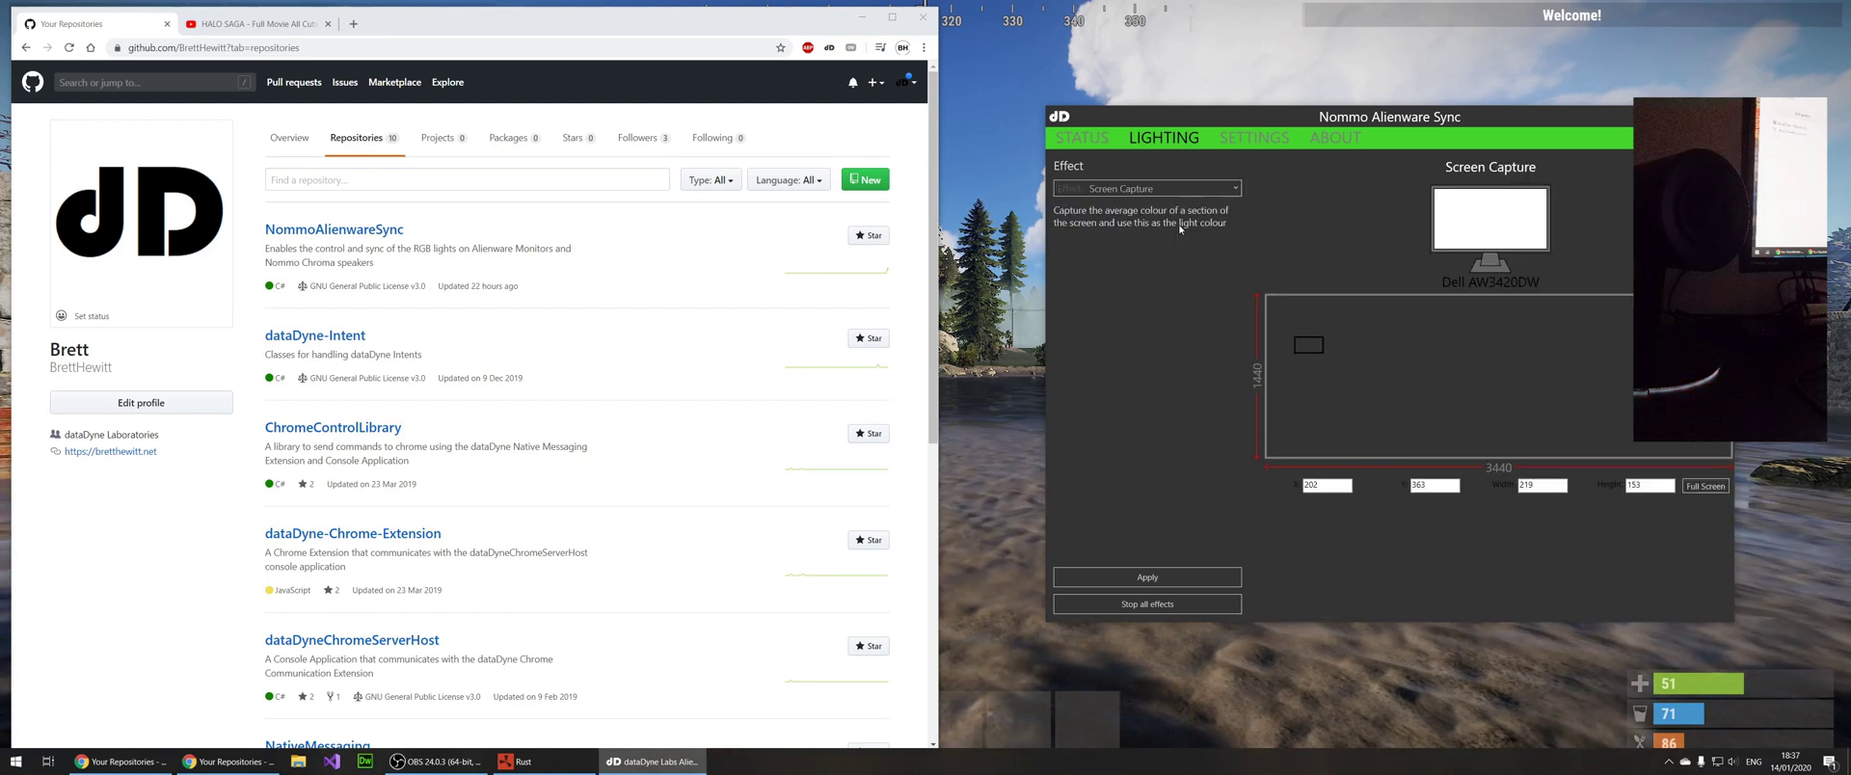
left_click(1704, 485)
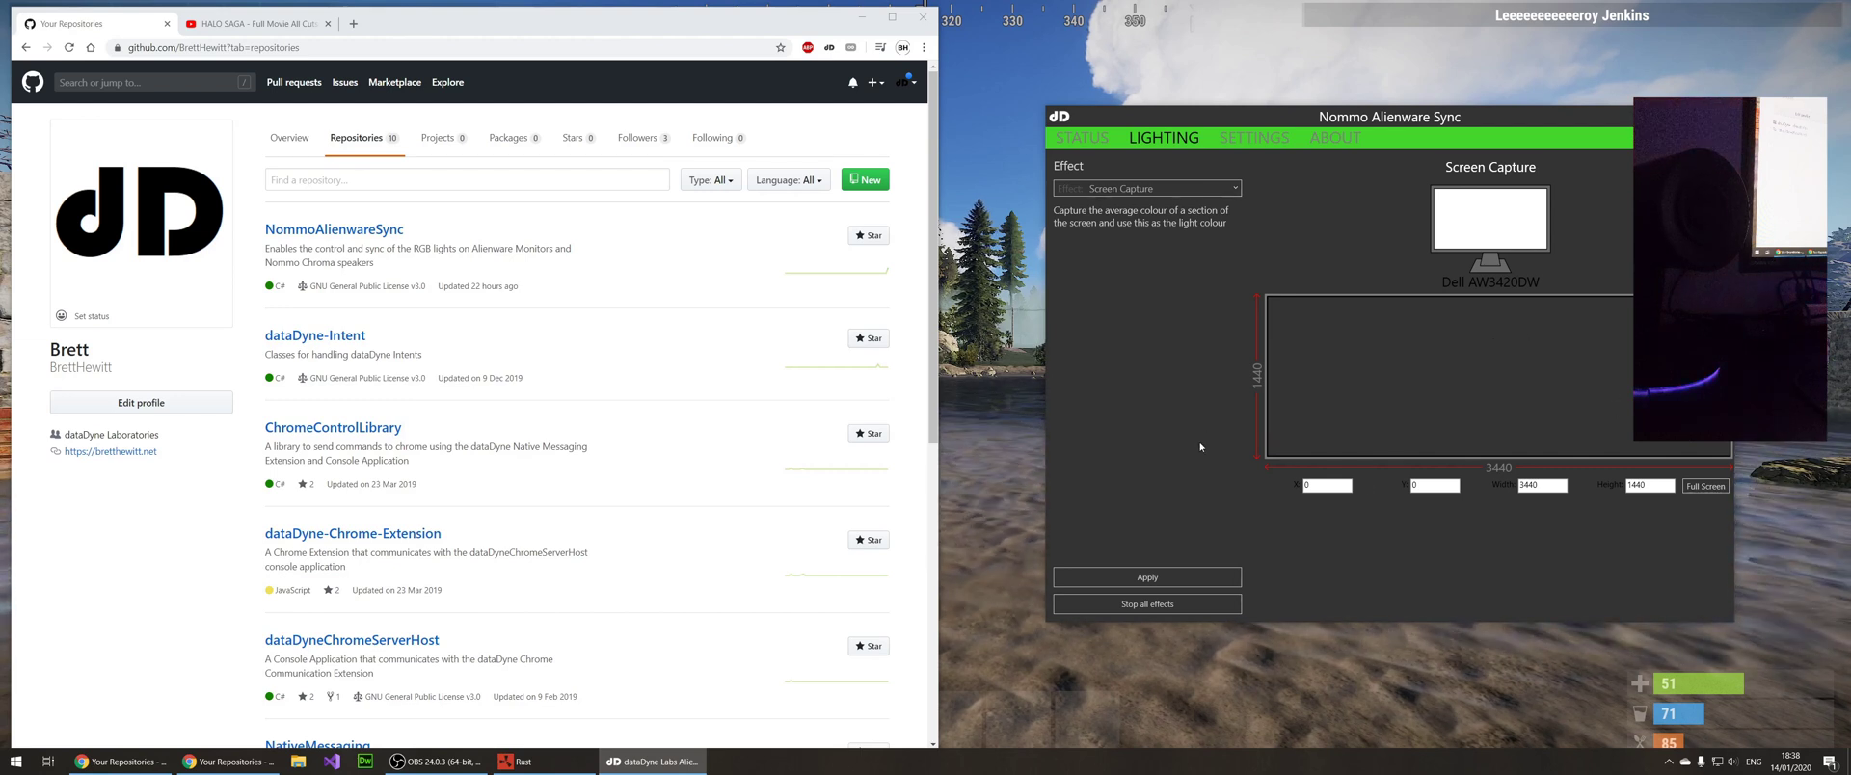
left_click(1181, 576)
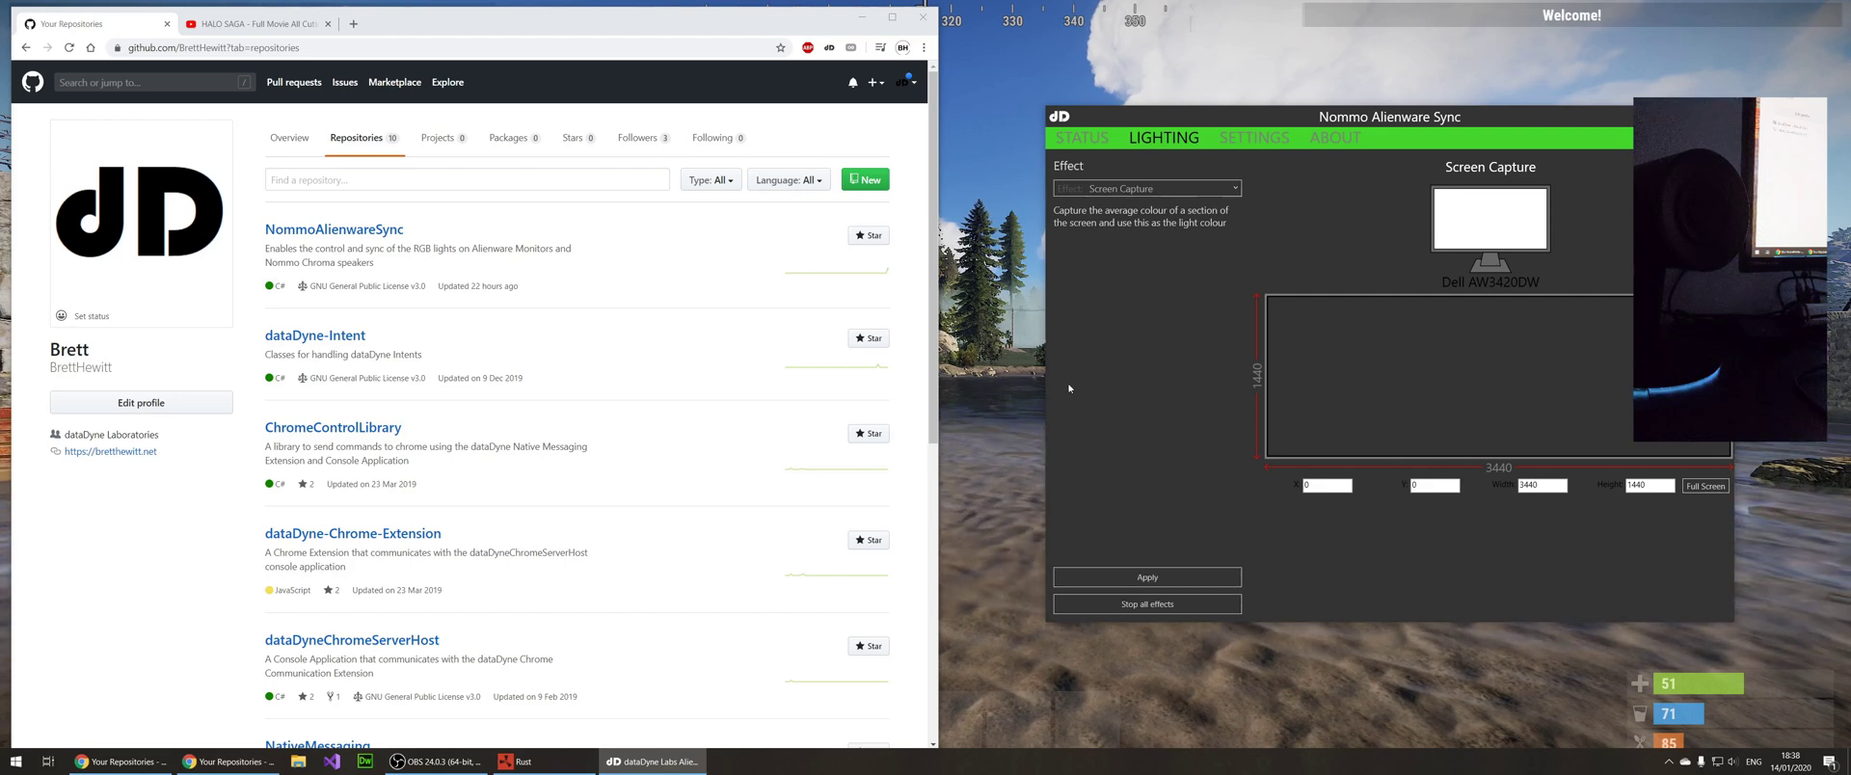
In Rust, walk along the shore with the torch equipped, lighting and extinguishing it.
key("alt+Tab")
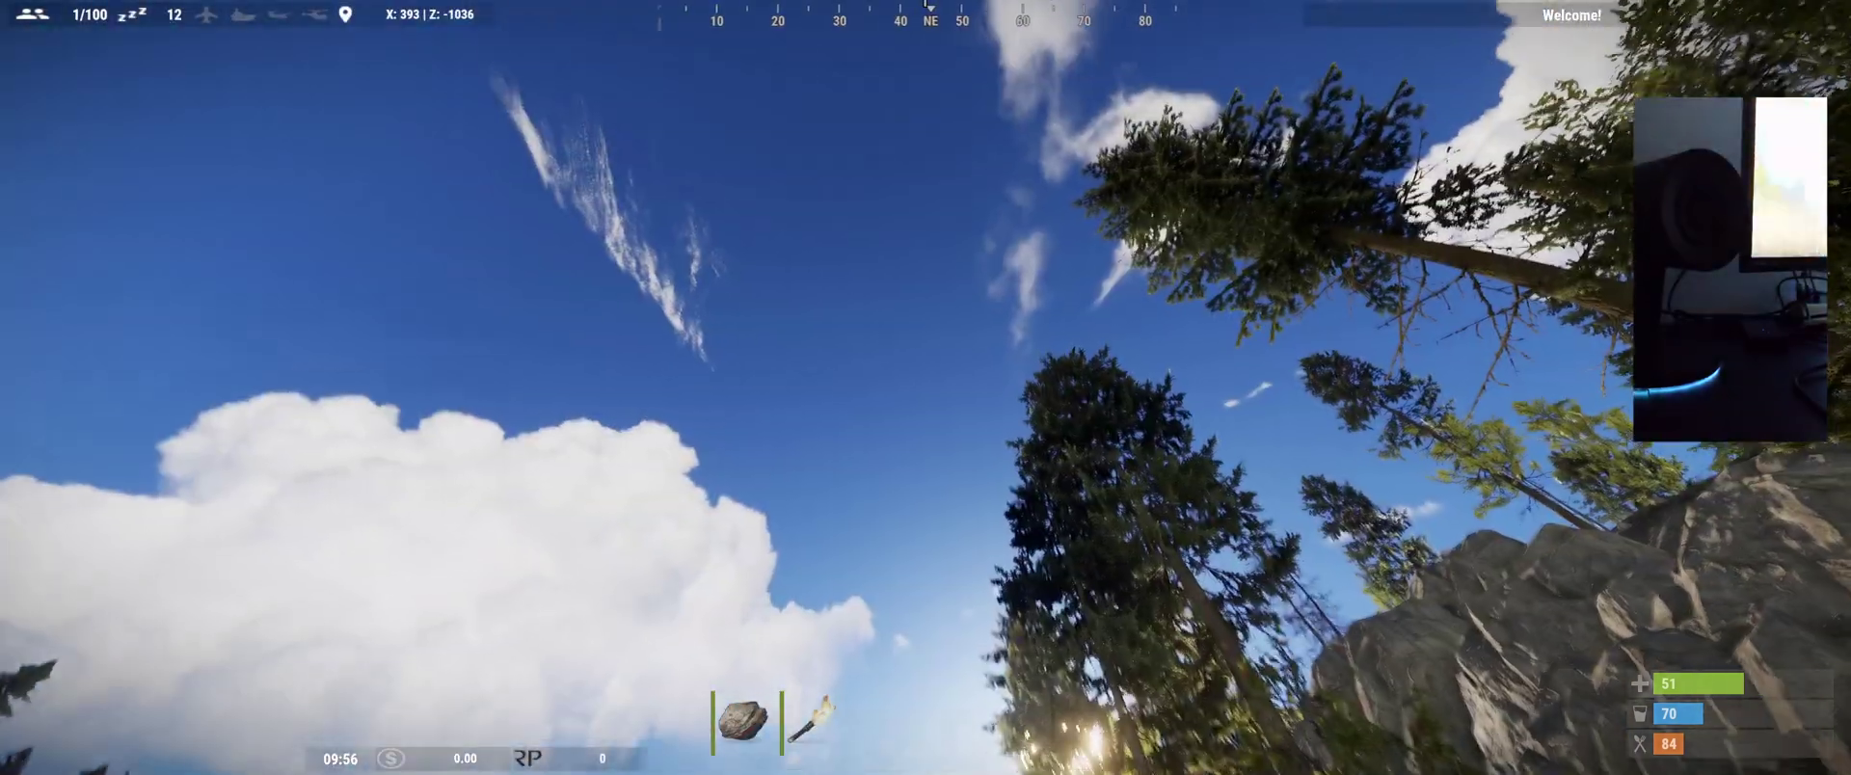
key("w")
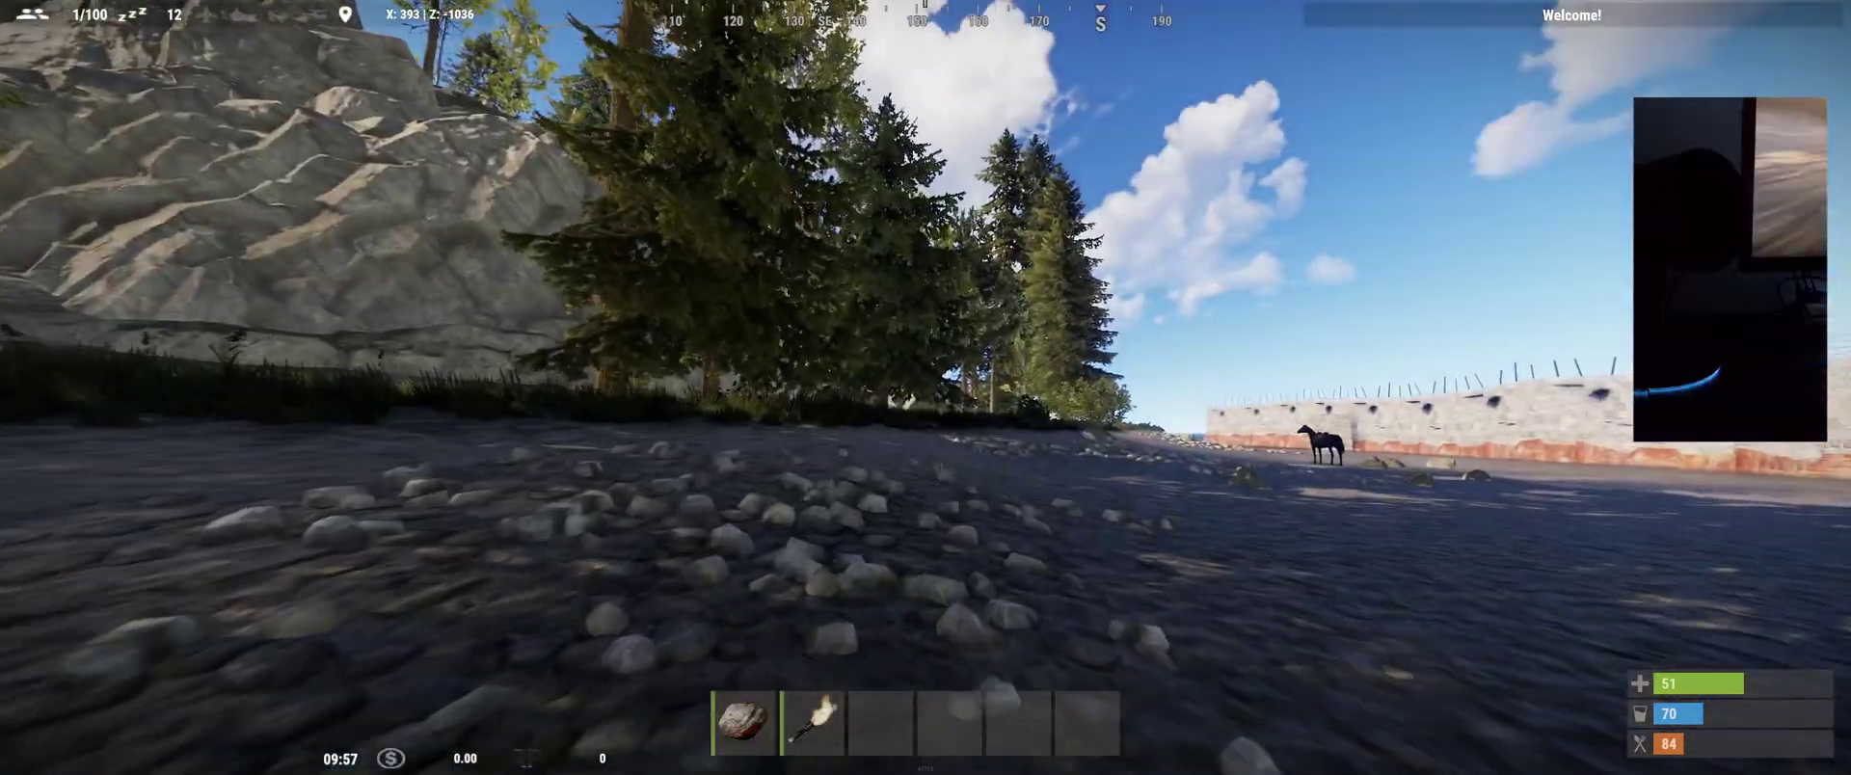
key("w")
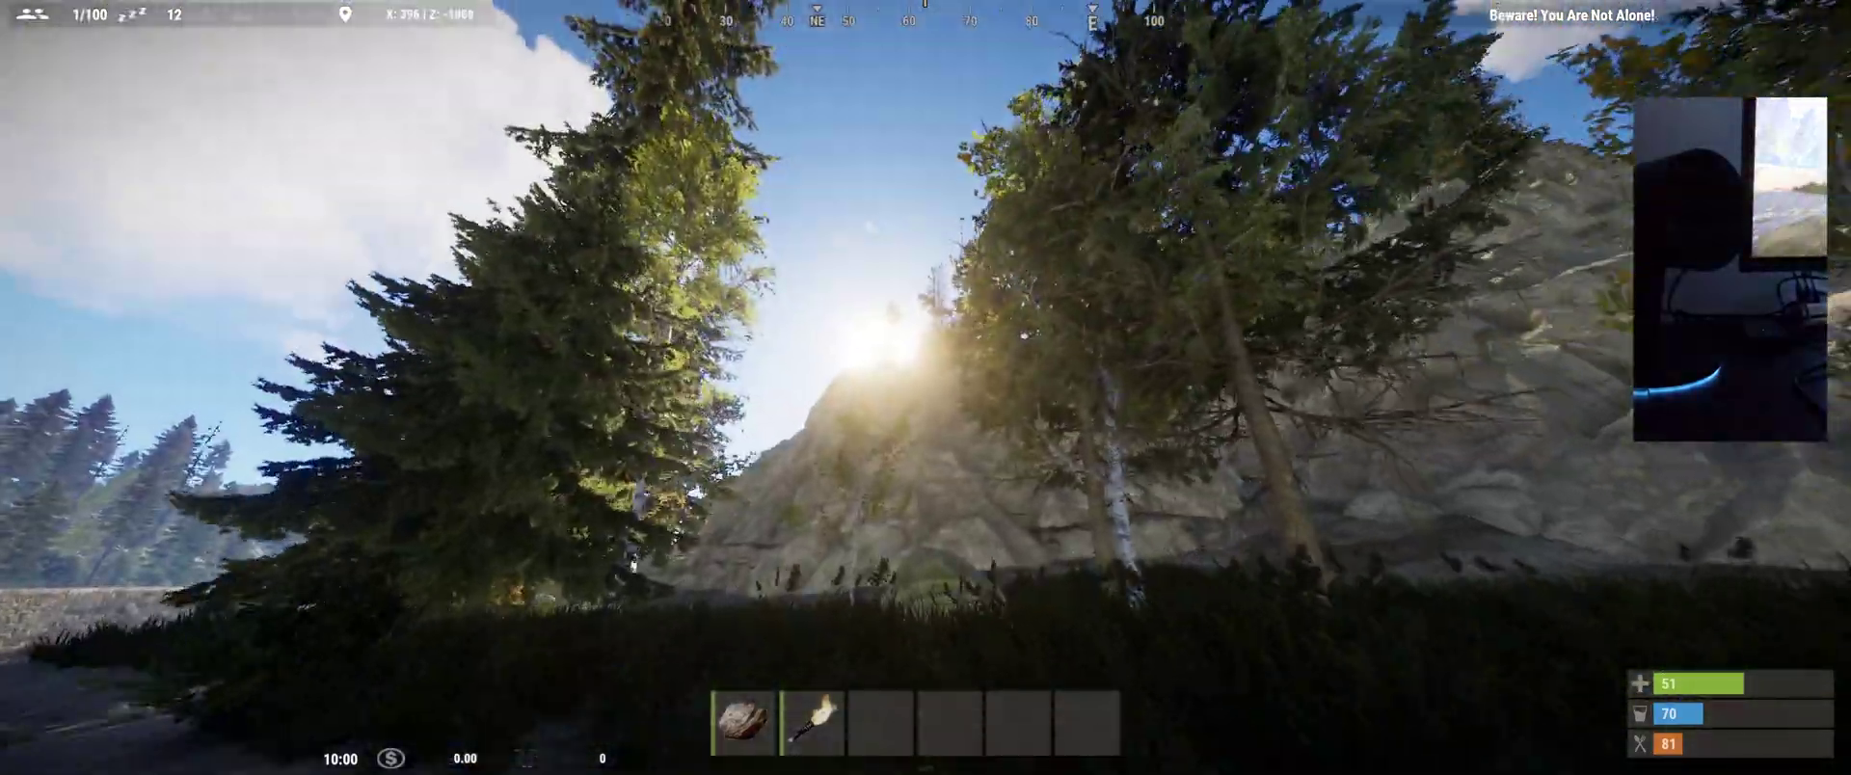
key("w")
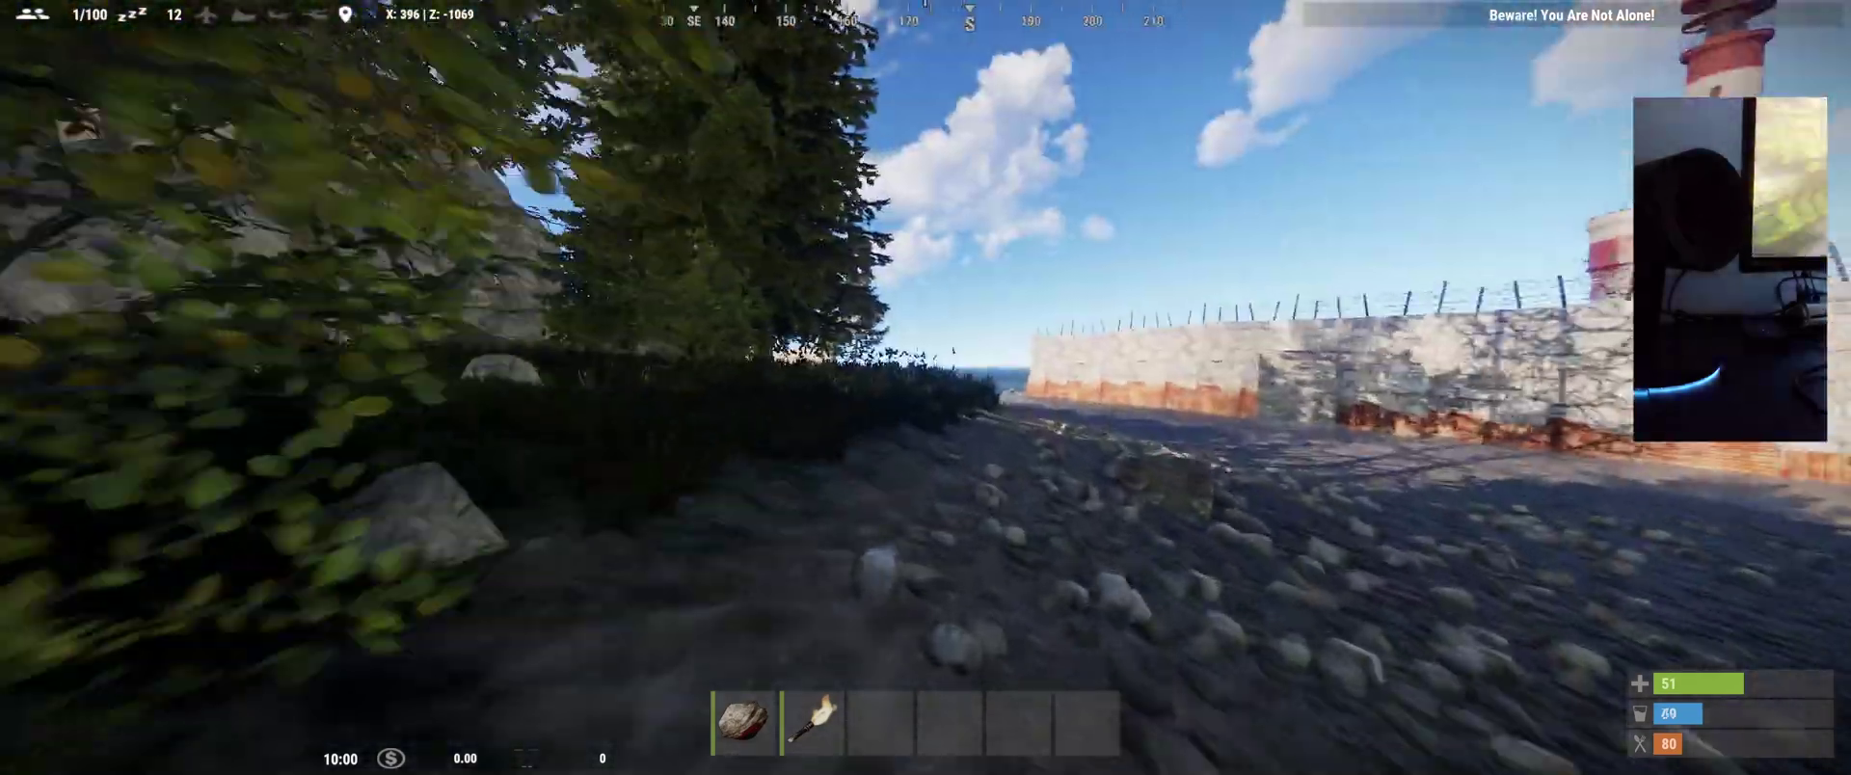
key("2")
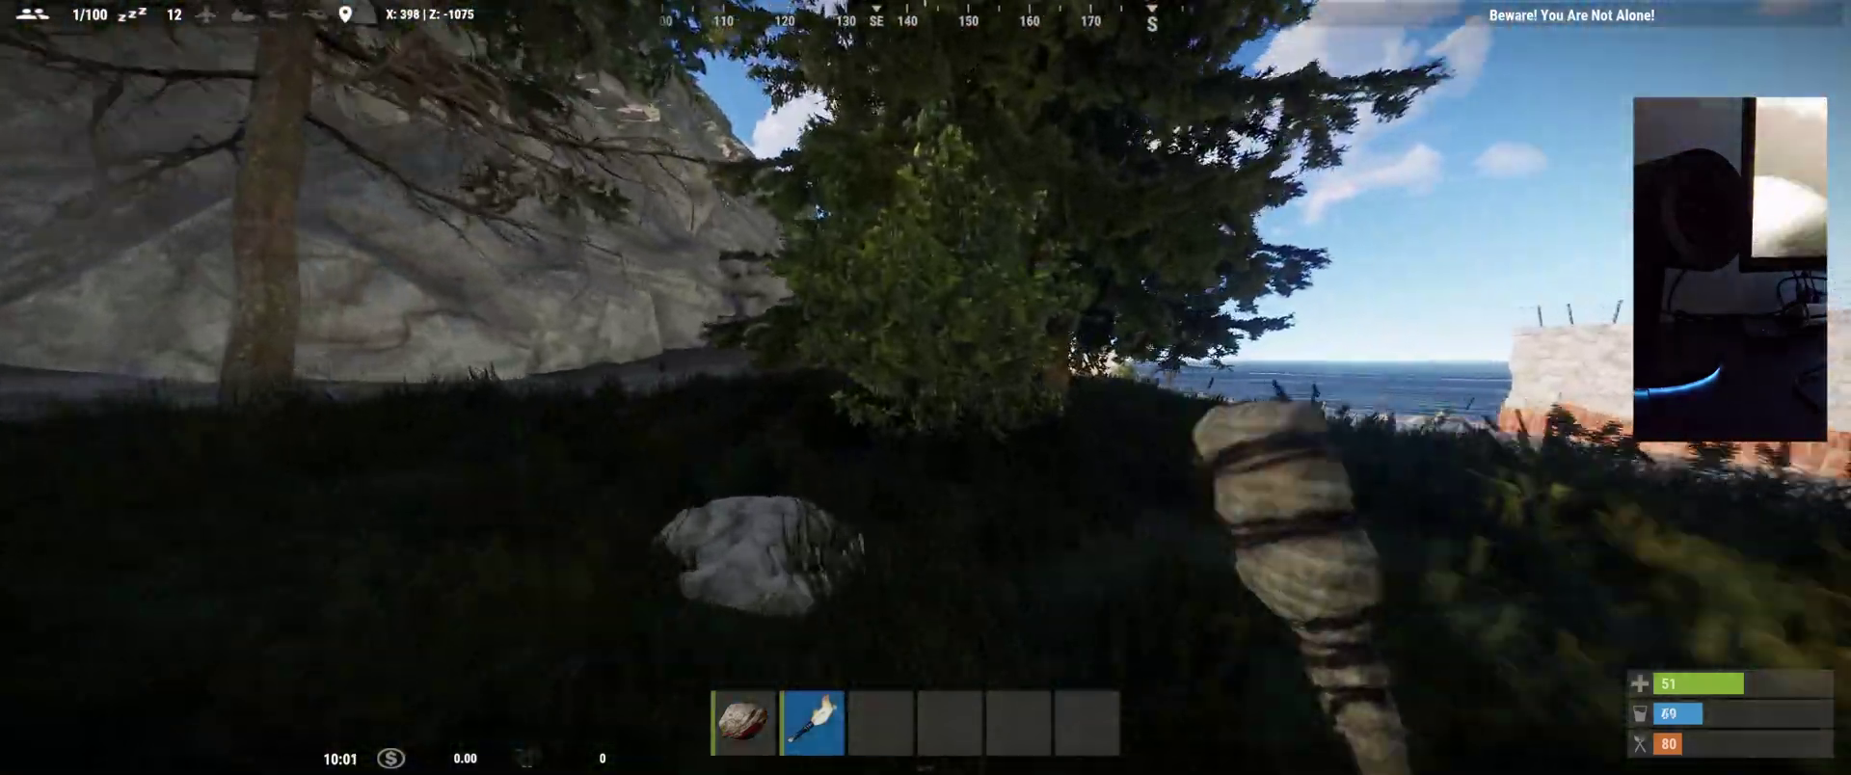
key("w")
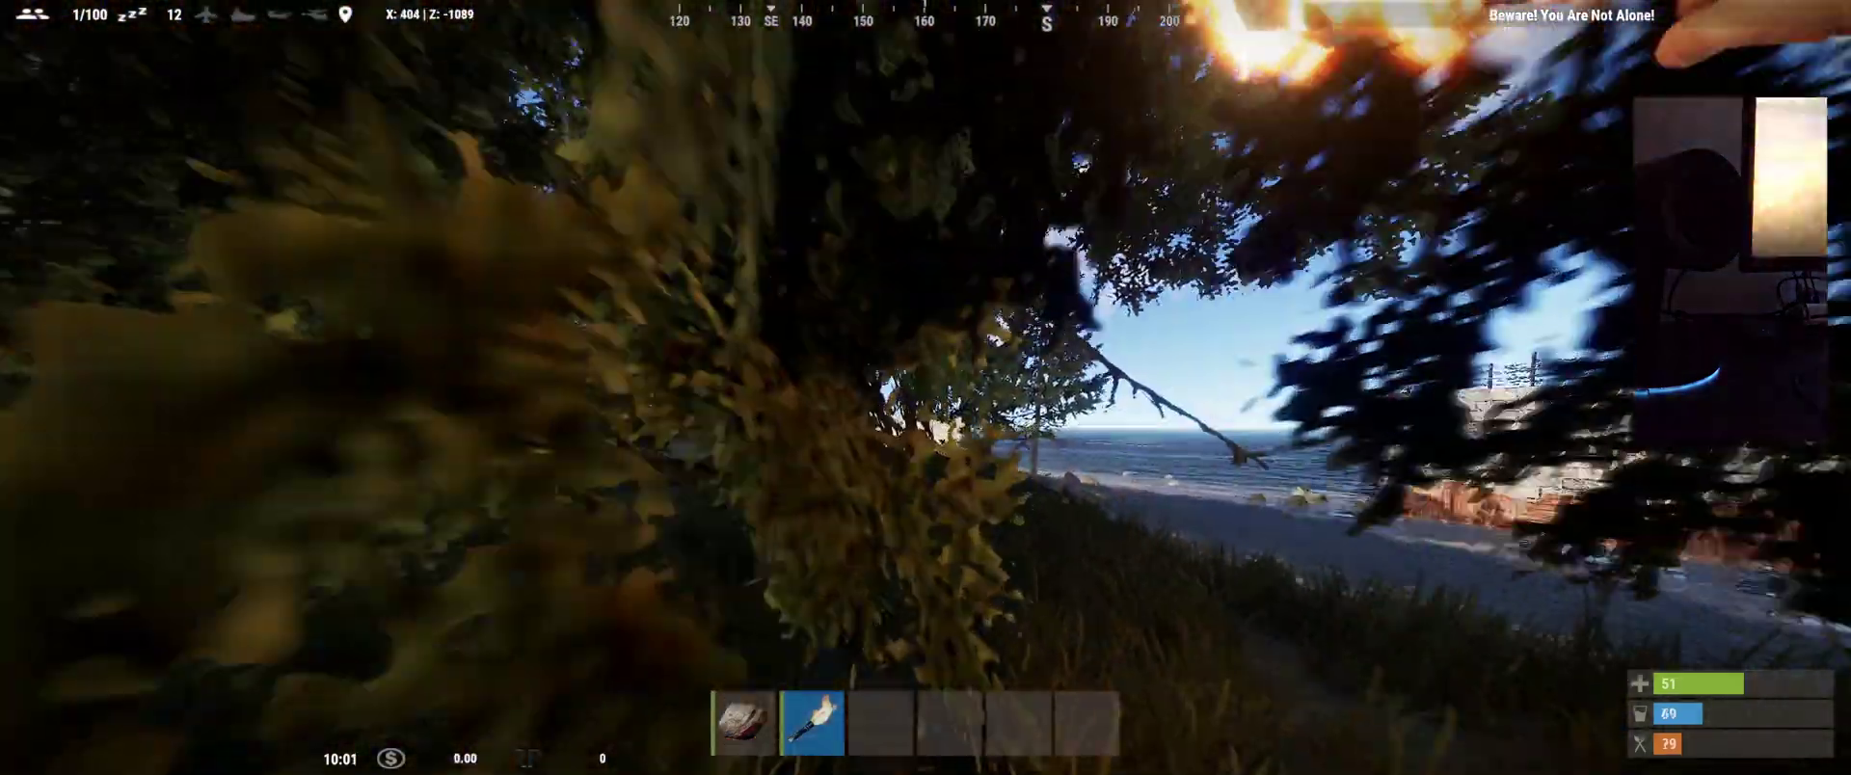
key("w")
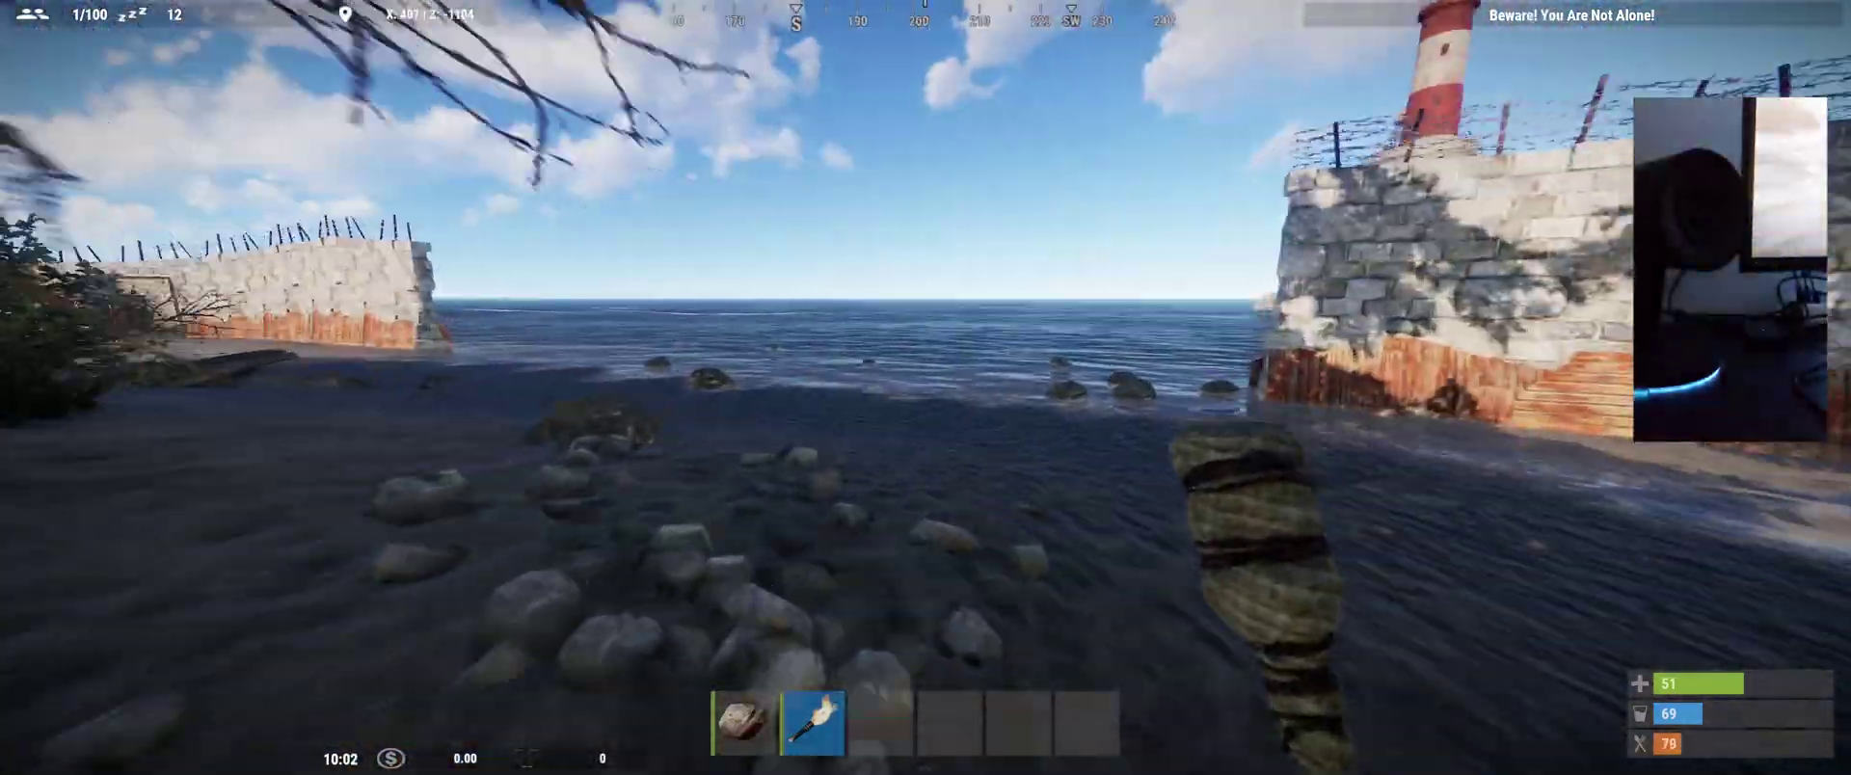
Apply a small 159×129 capture region at X 1977, Y 680, then return to Rust.
key("w")
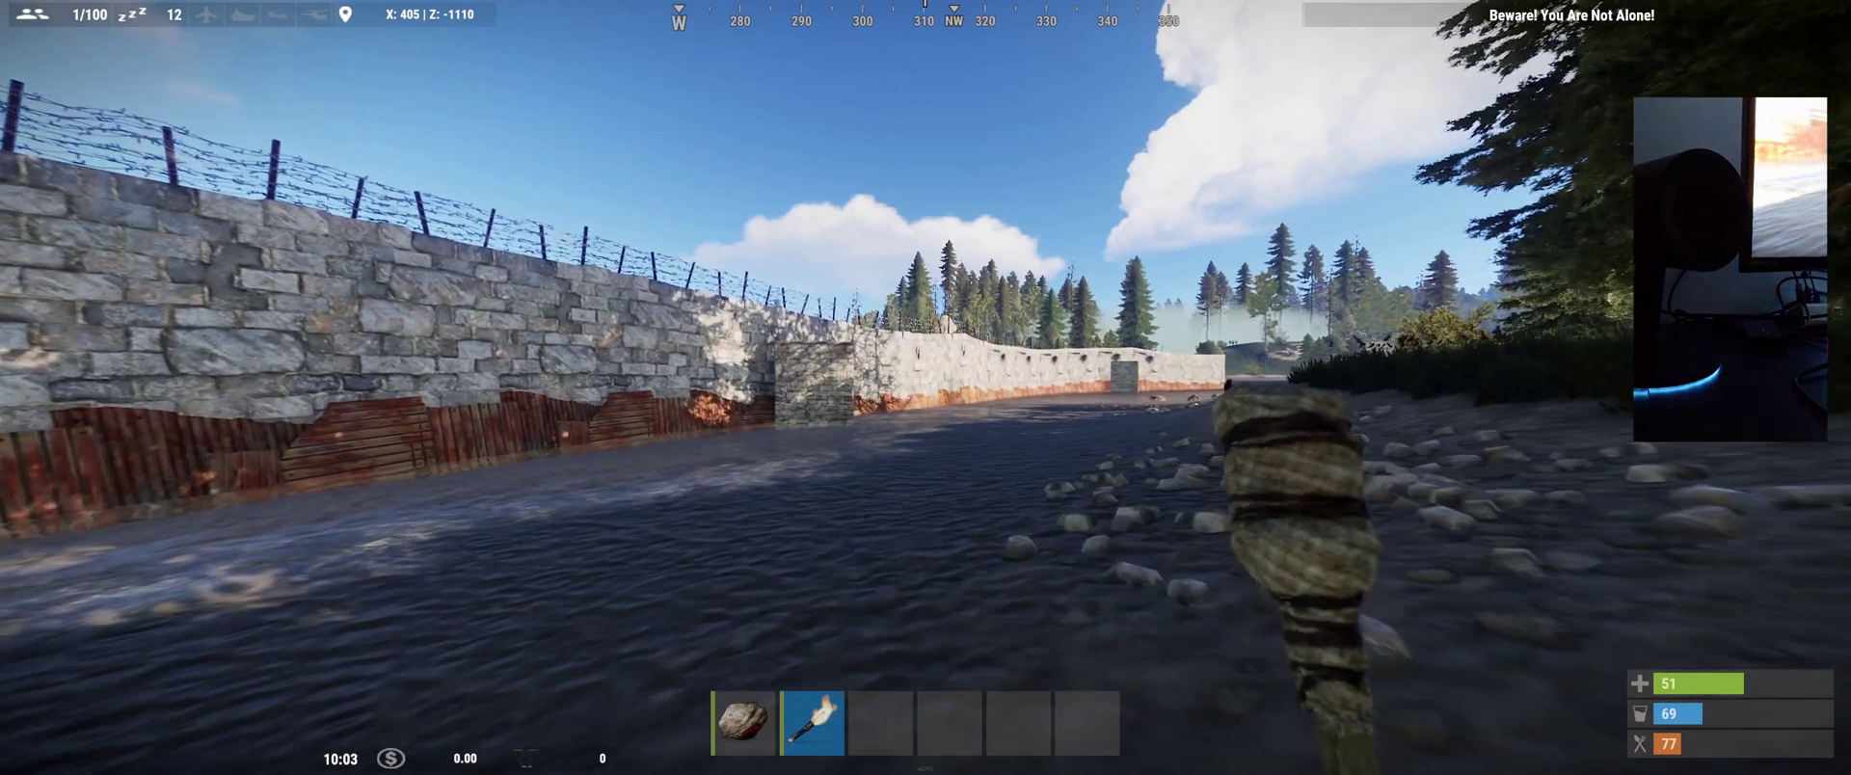
key("alt+Tab")
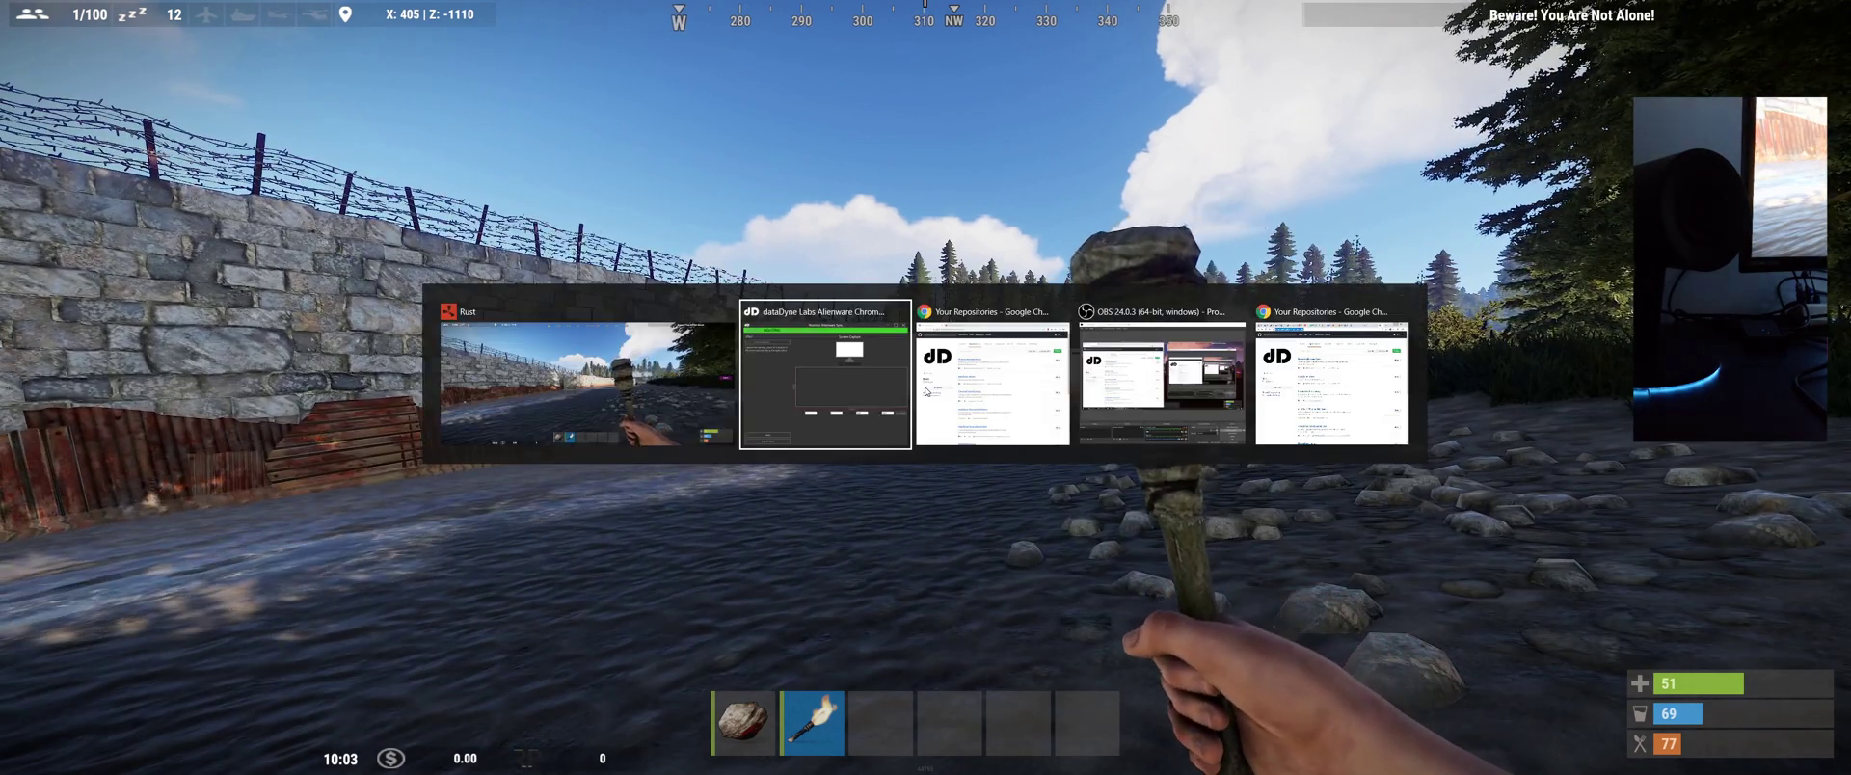
left_click(864, 409)
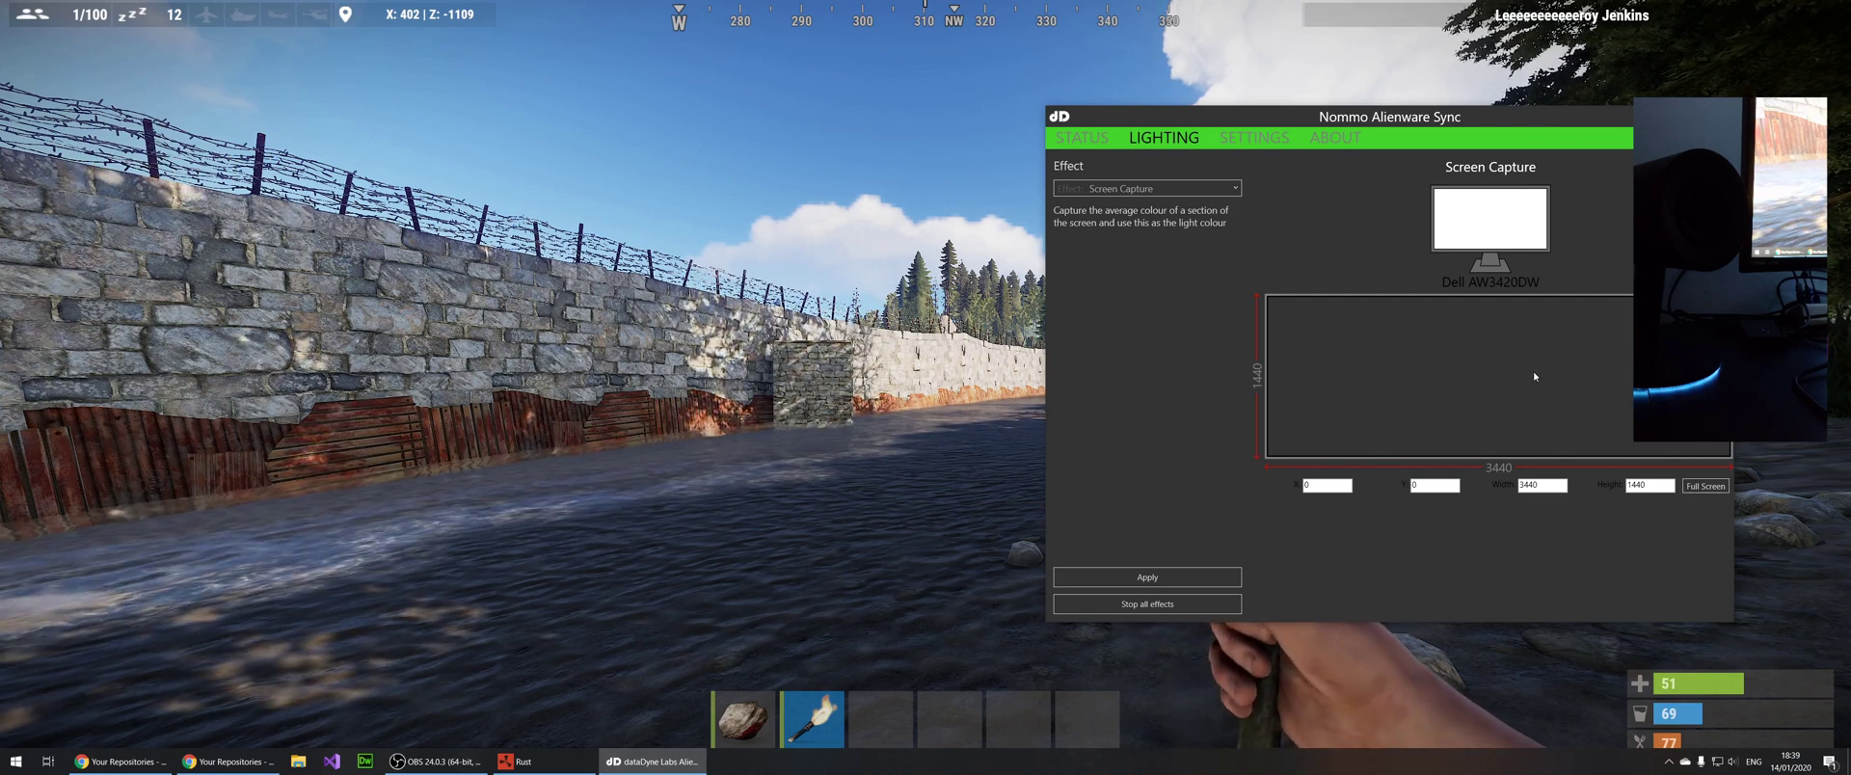
left_click_drag(1535, 374, 1554, 385)
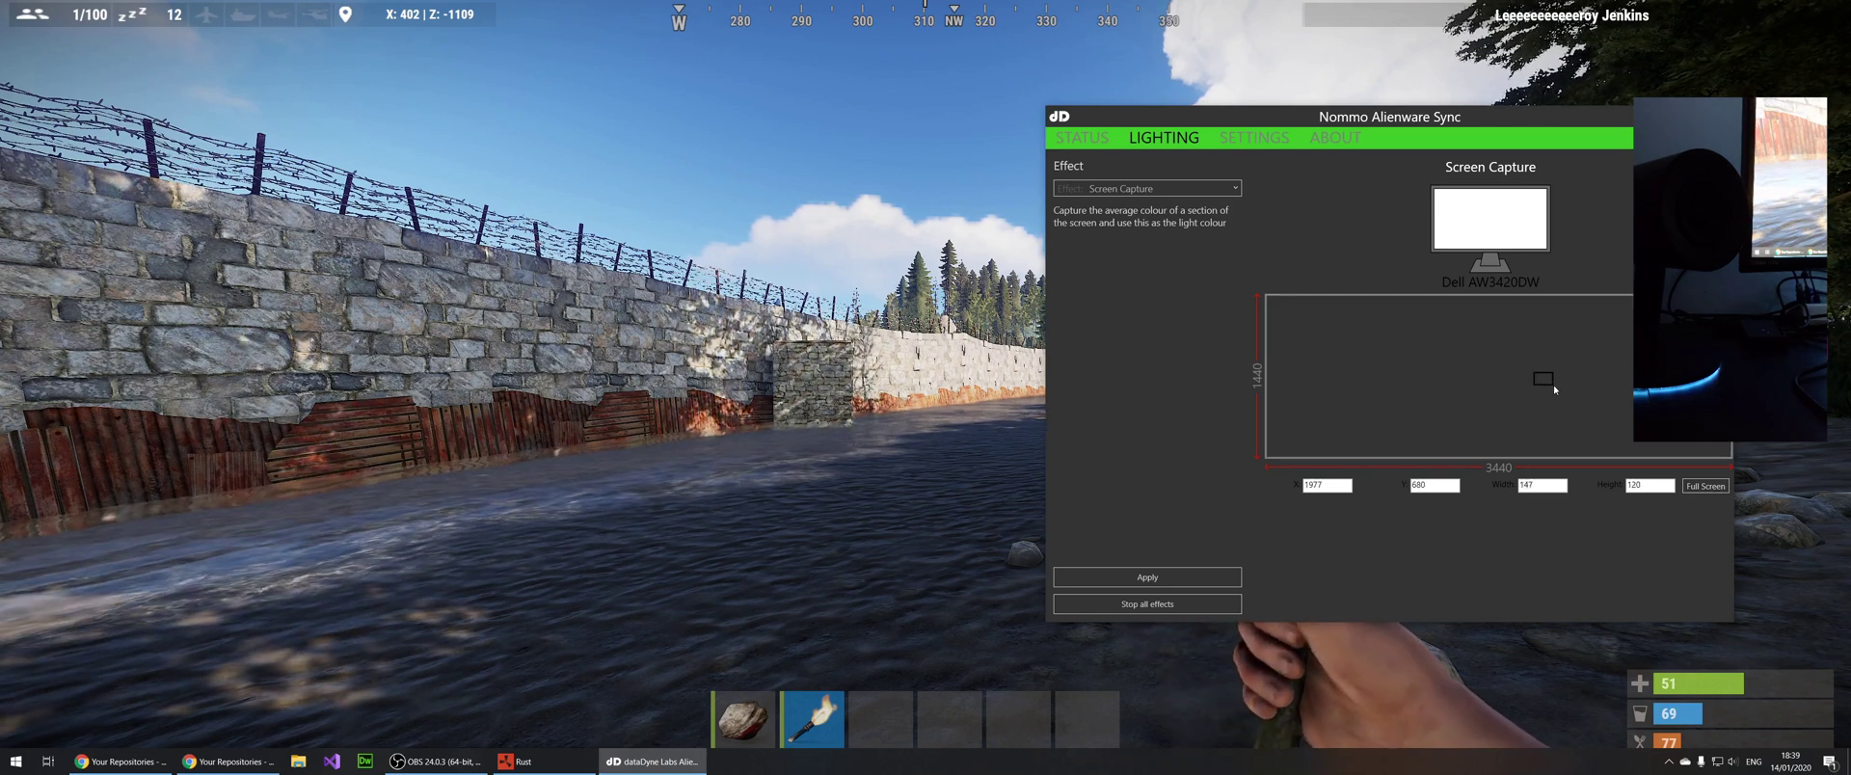
left_click(1229, 577)
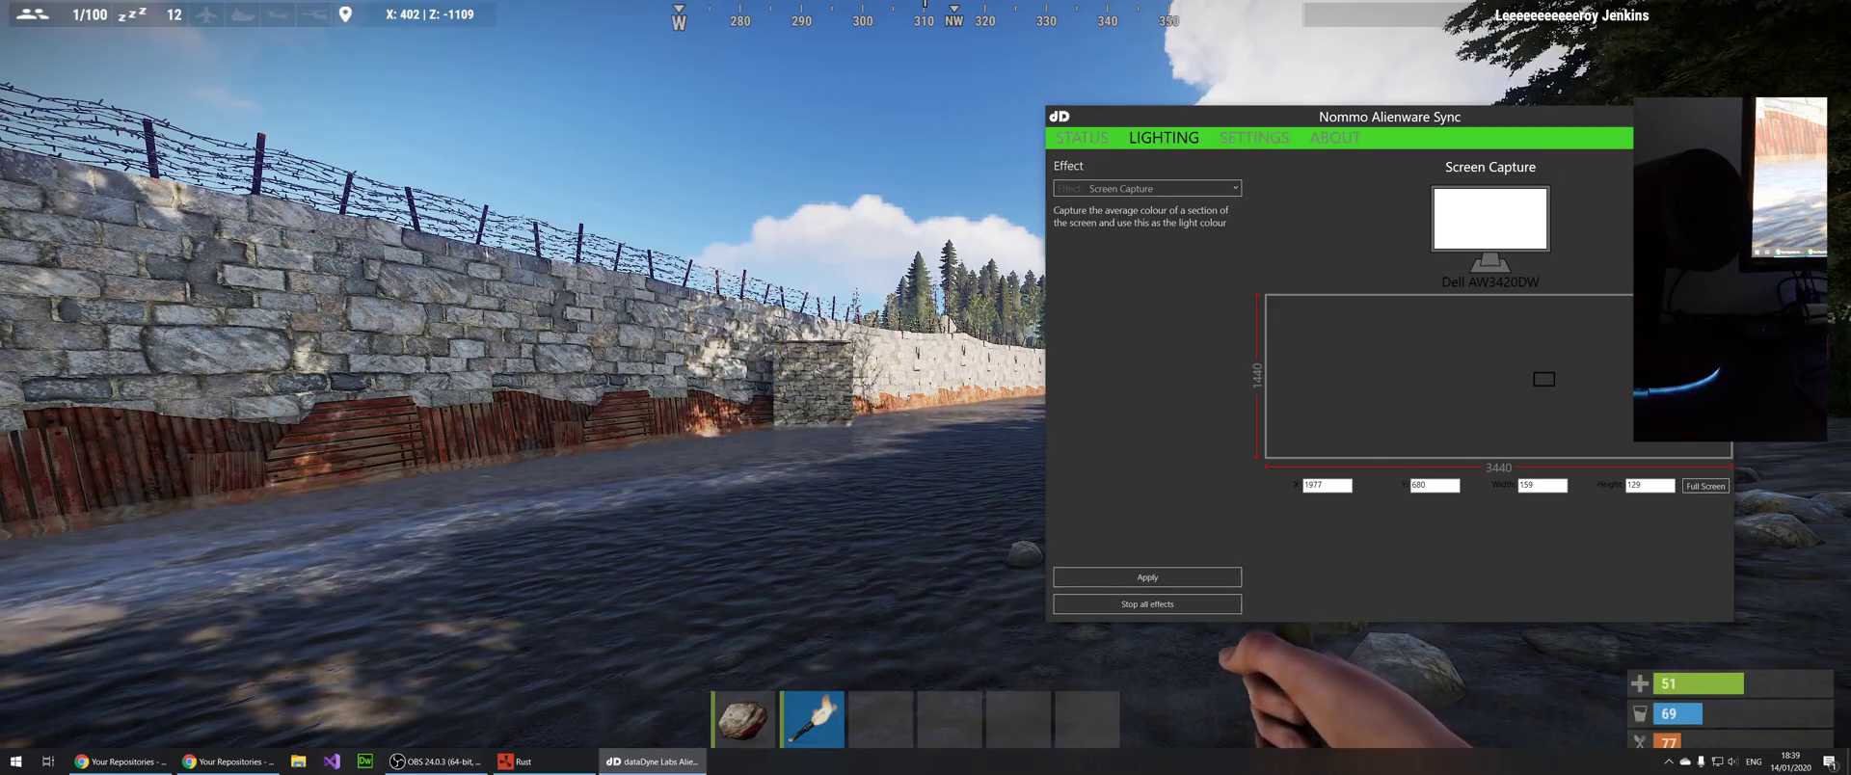
key("alt+Tab")
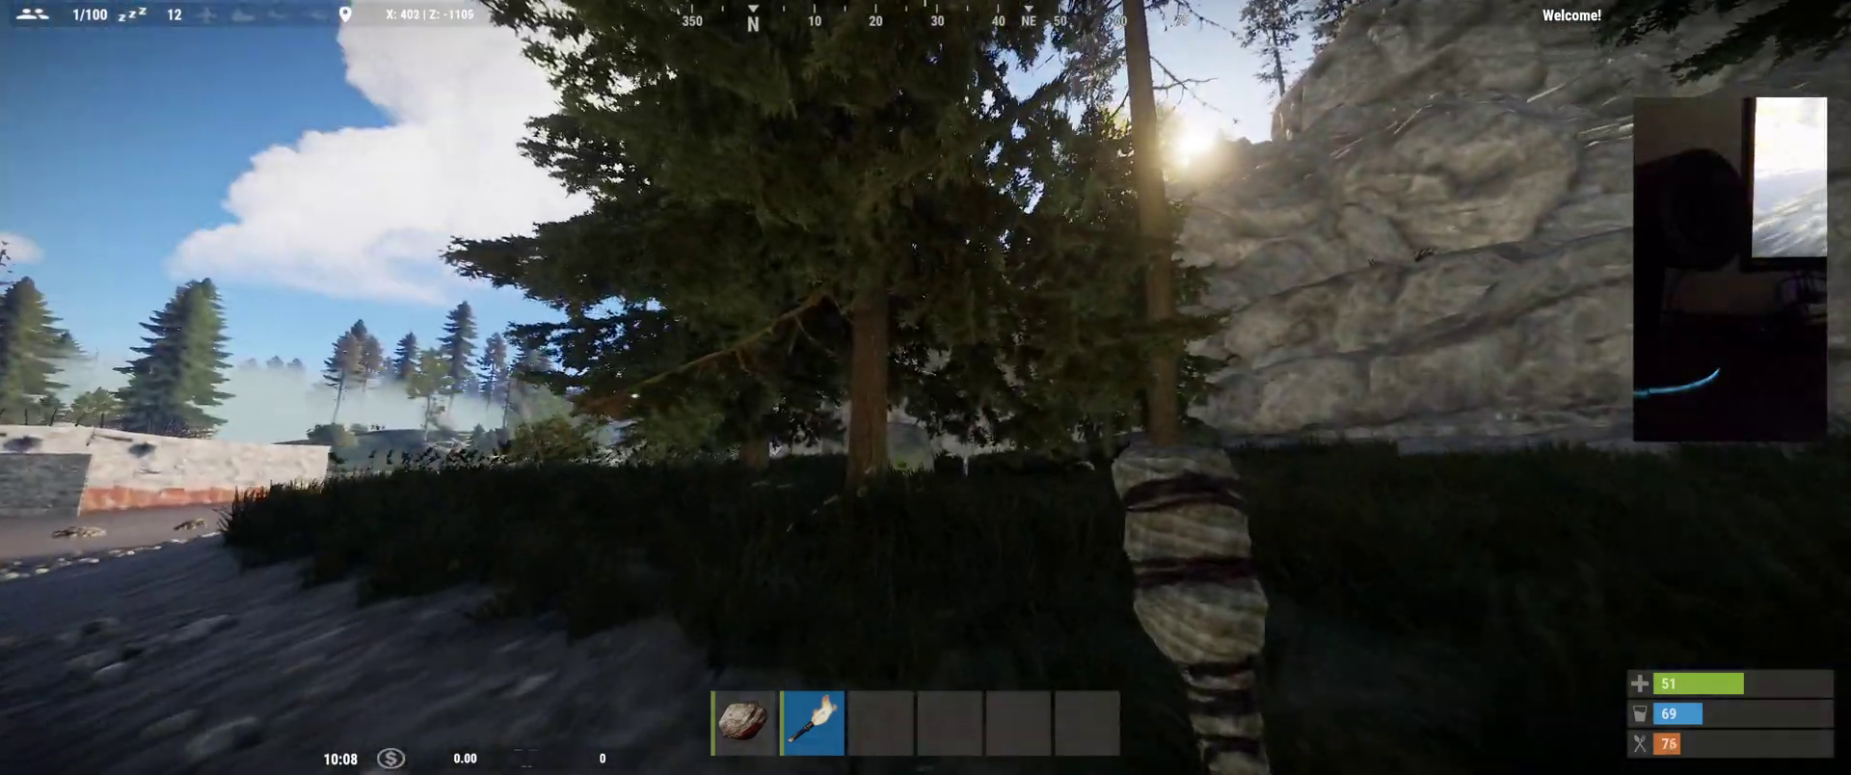
Walk the shoreline past the trees to the rocky cliff, then switch to the browser.
key("w")
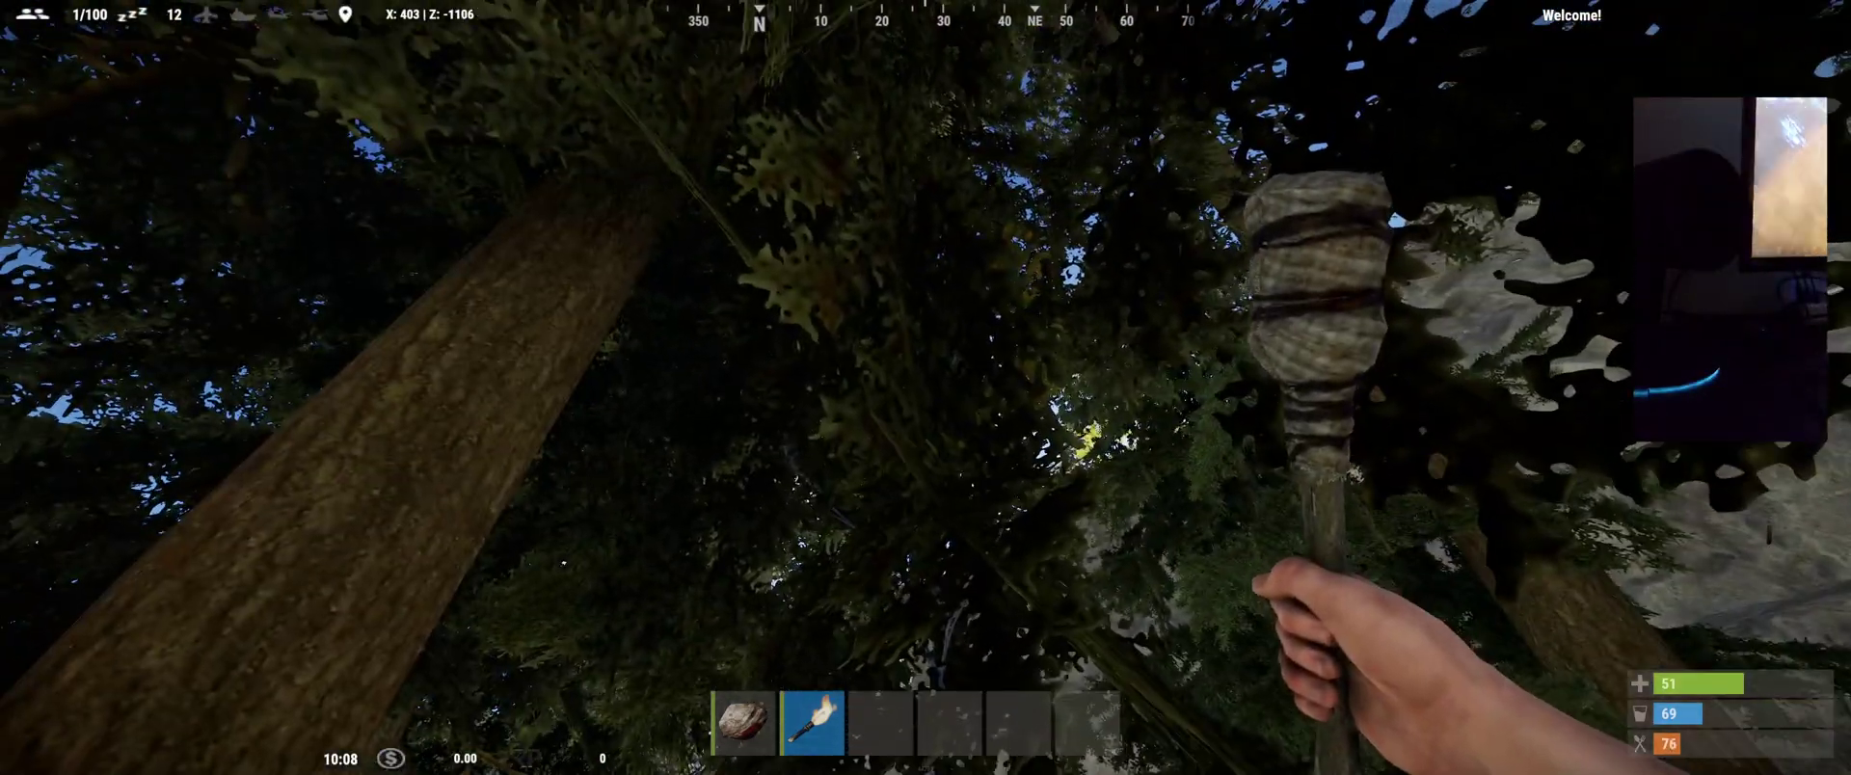
key("w")
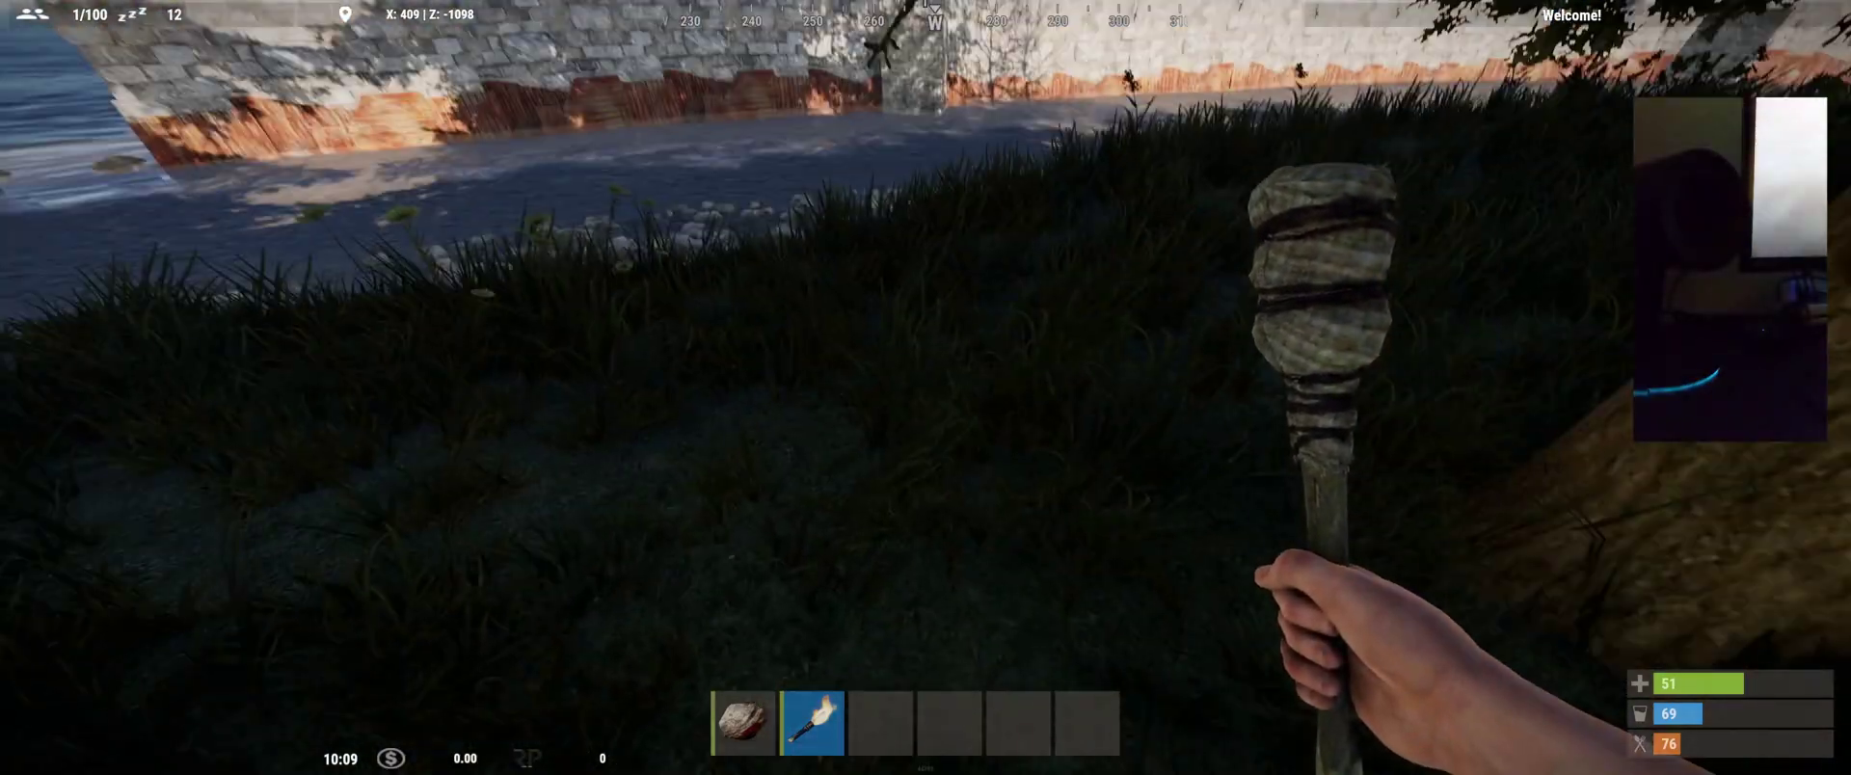
key("w")
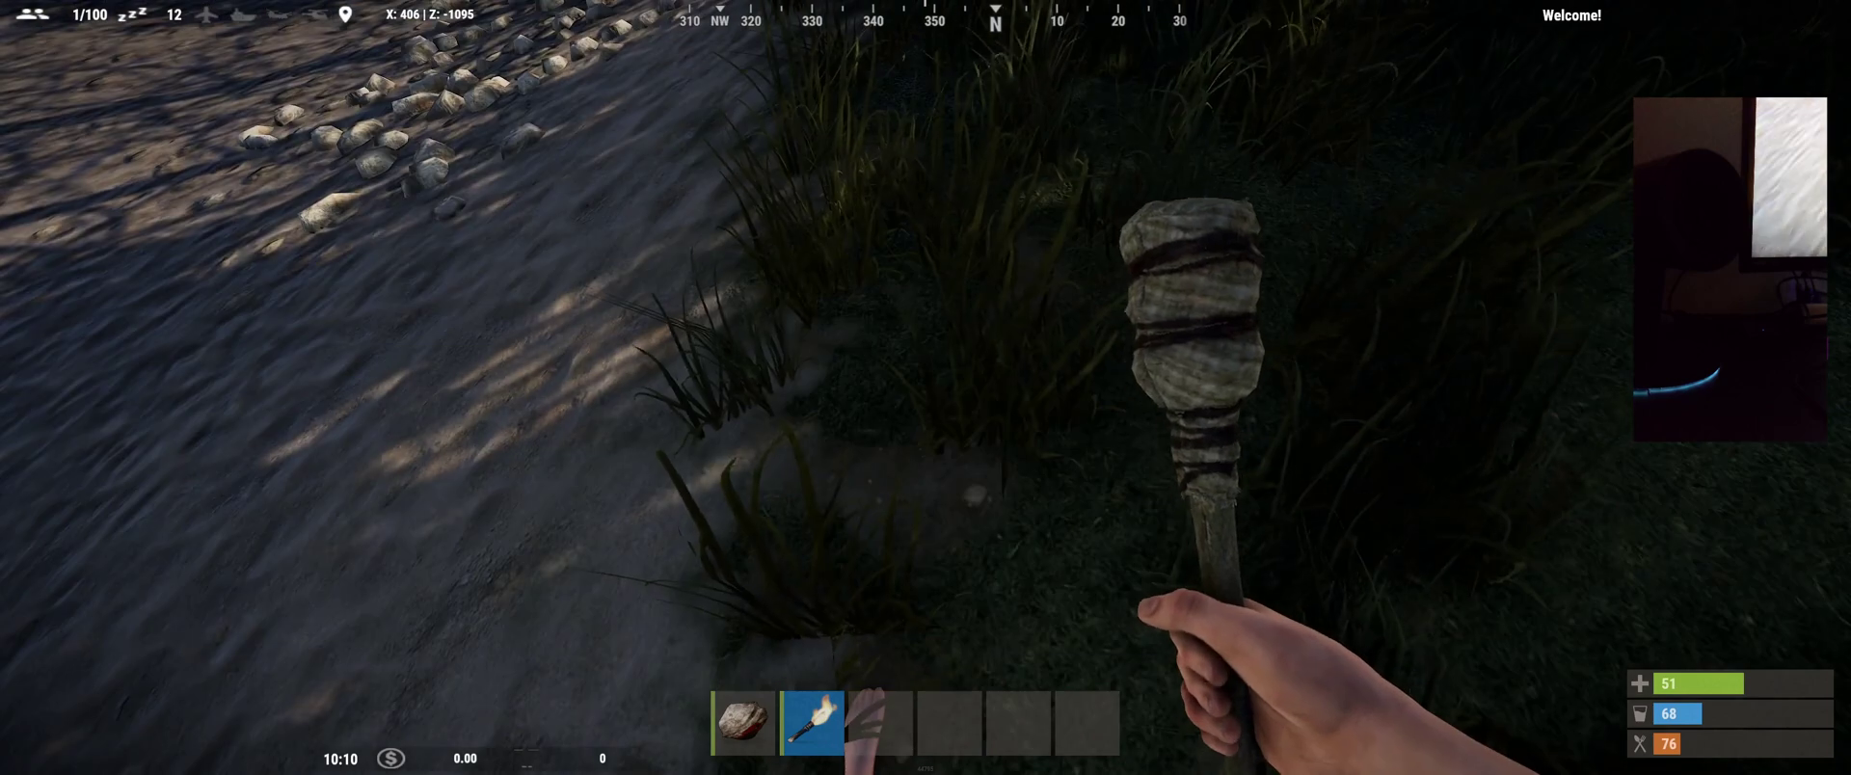
key("a")
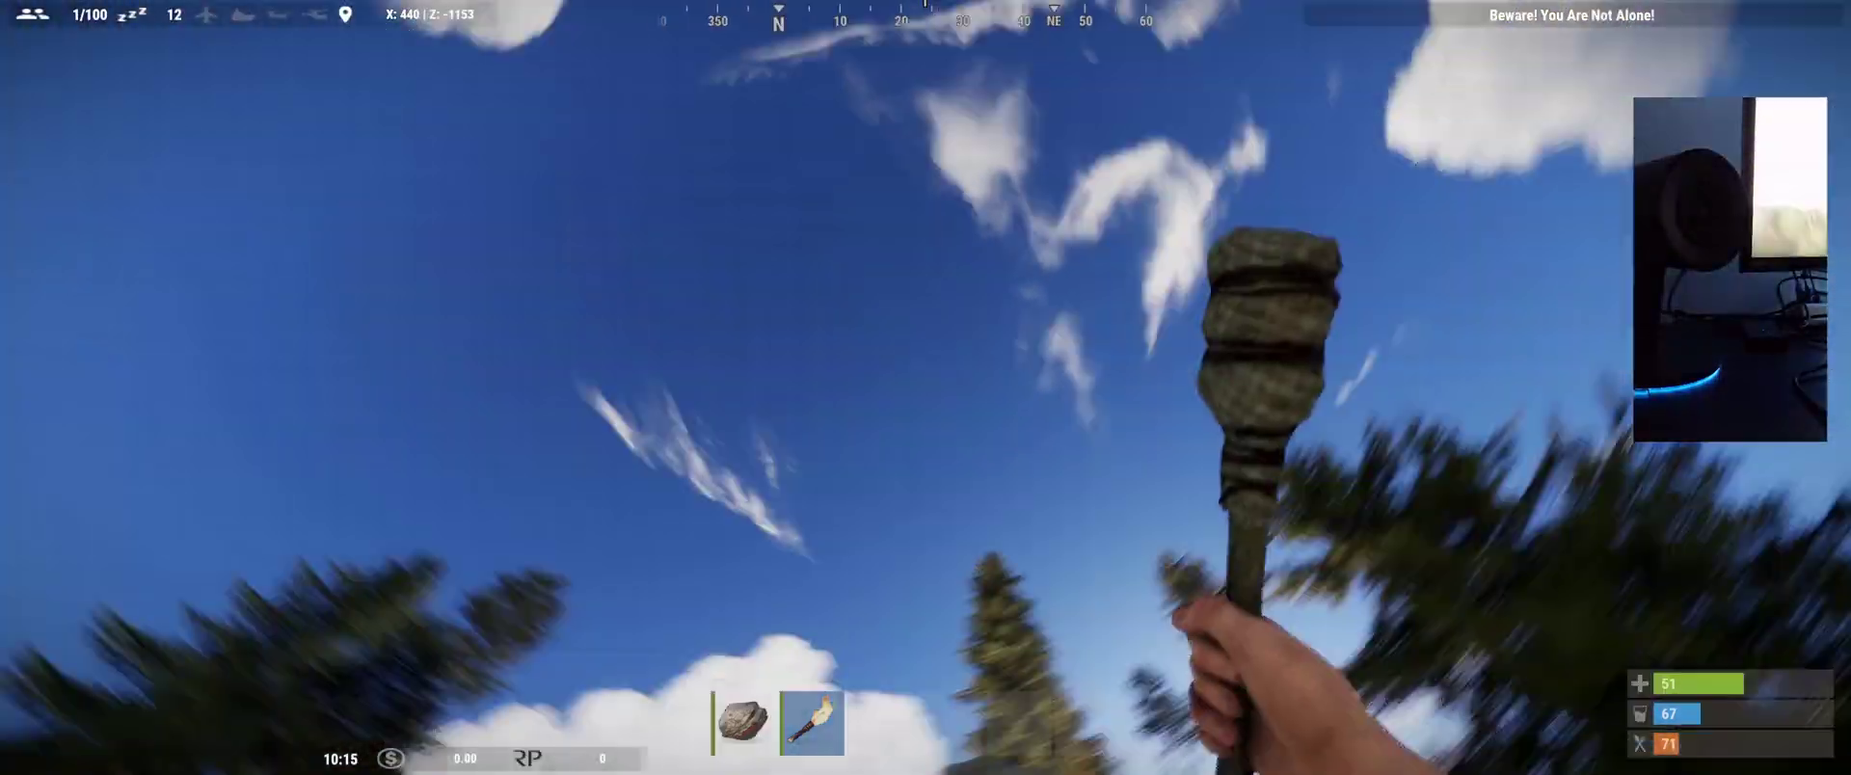
key("w")
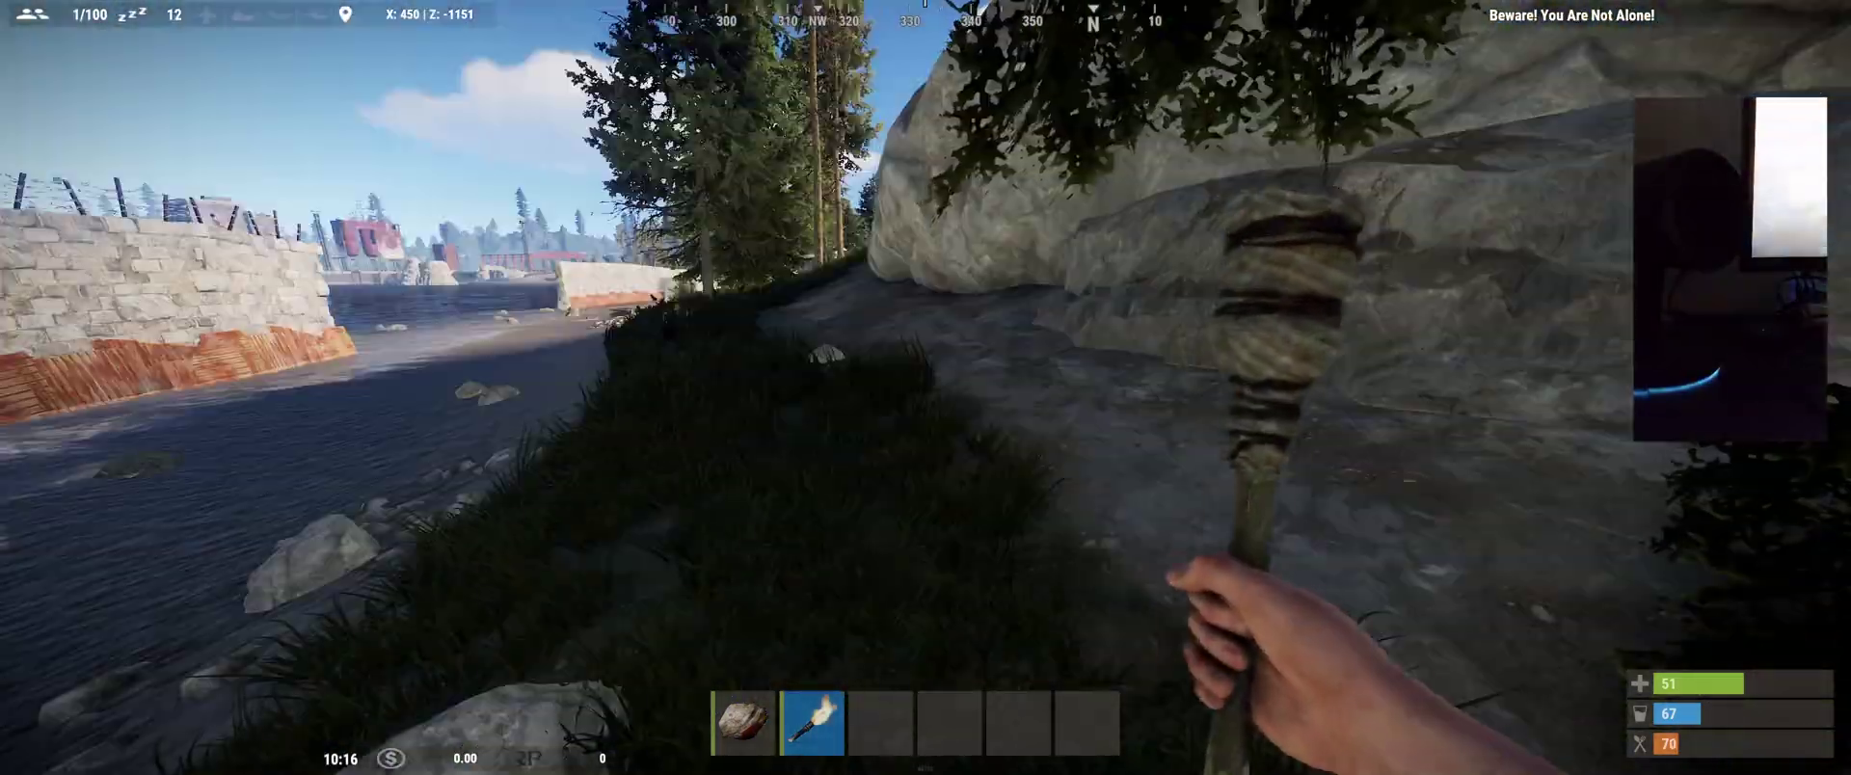
key("alt+Tab")
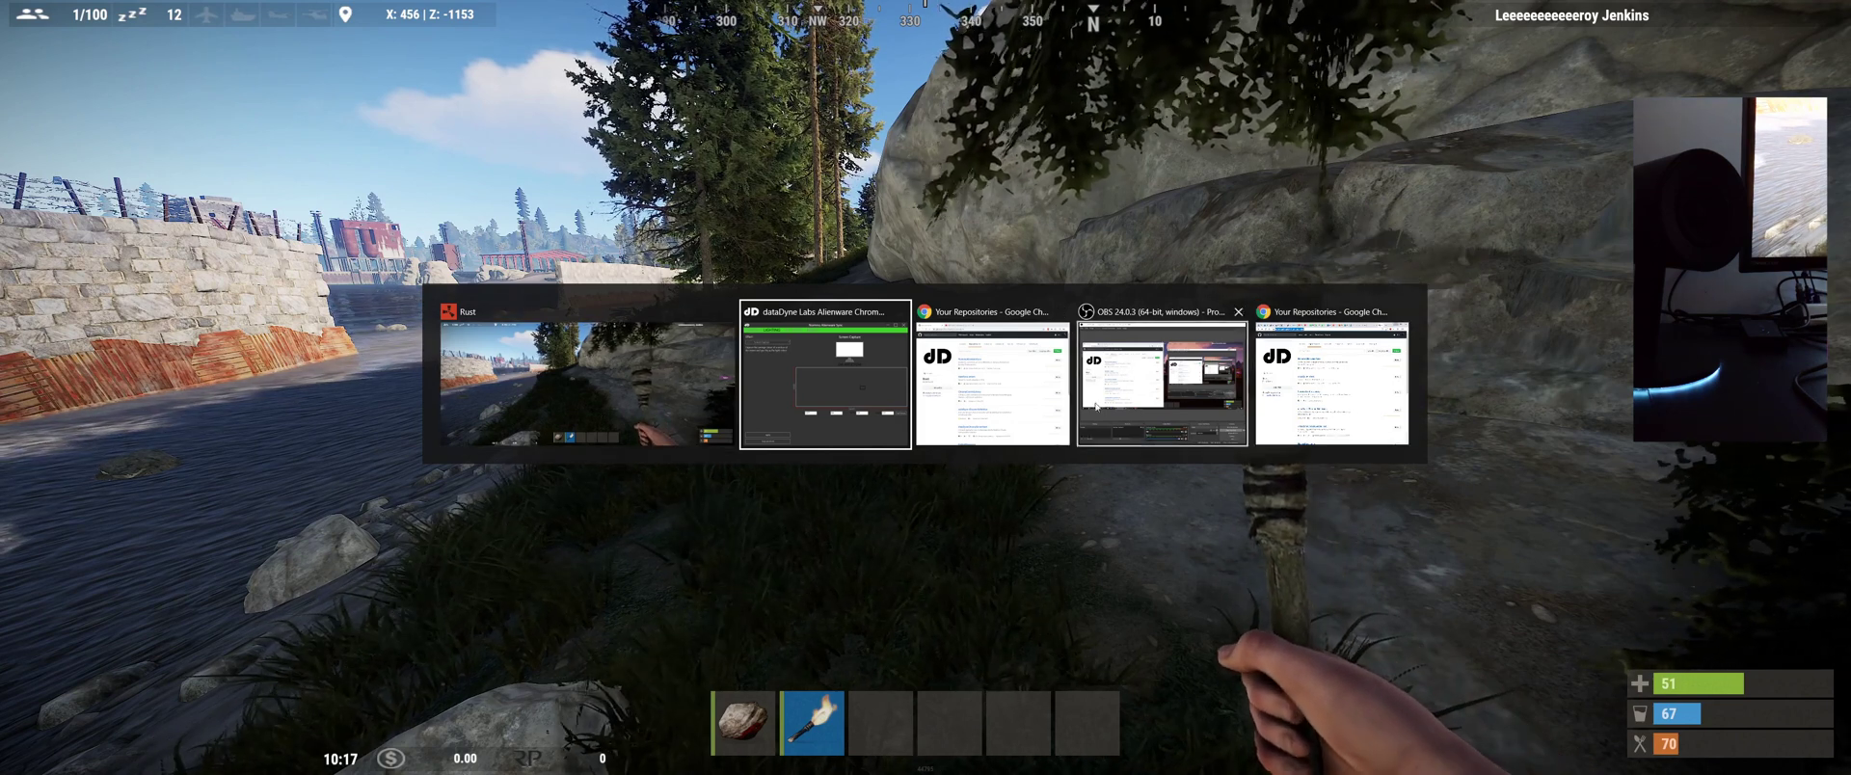
left_click(1318, 417)
Show the HALO SAGA cutscene video tab with Nommo Alienware Sync open beside it.
key("alt+Tab")
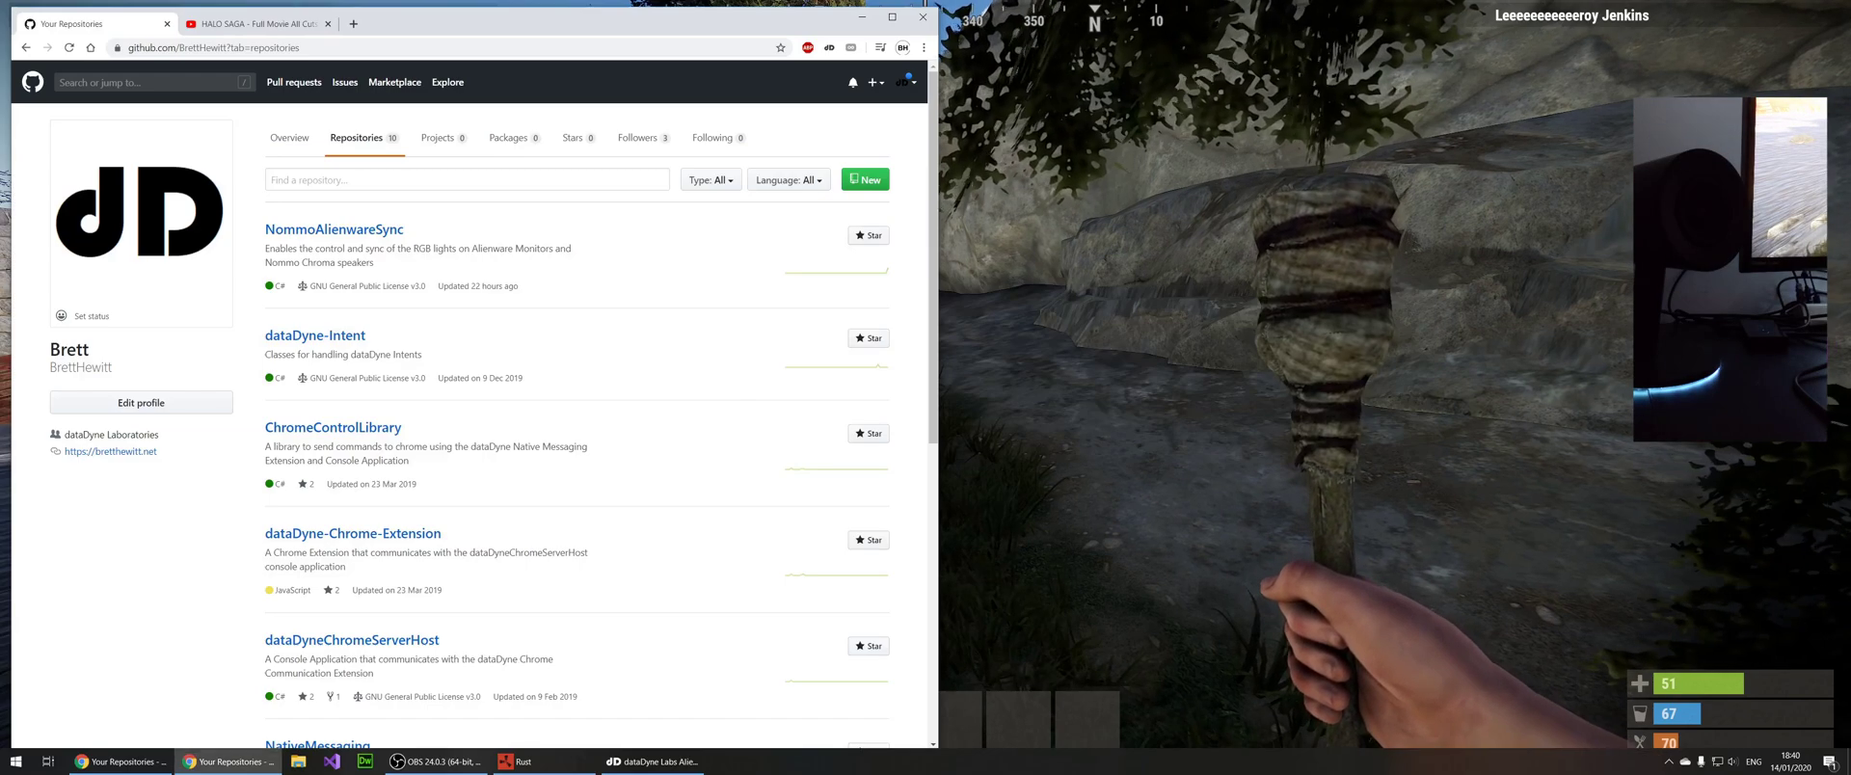
left_click(269, 25)
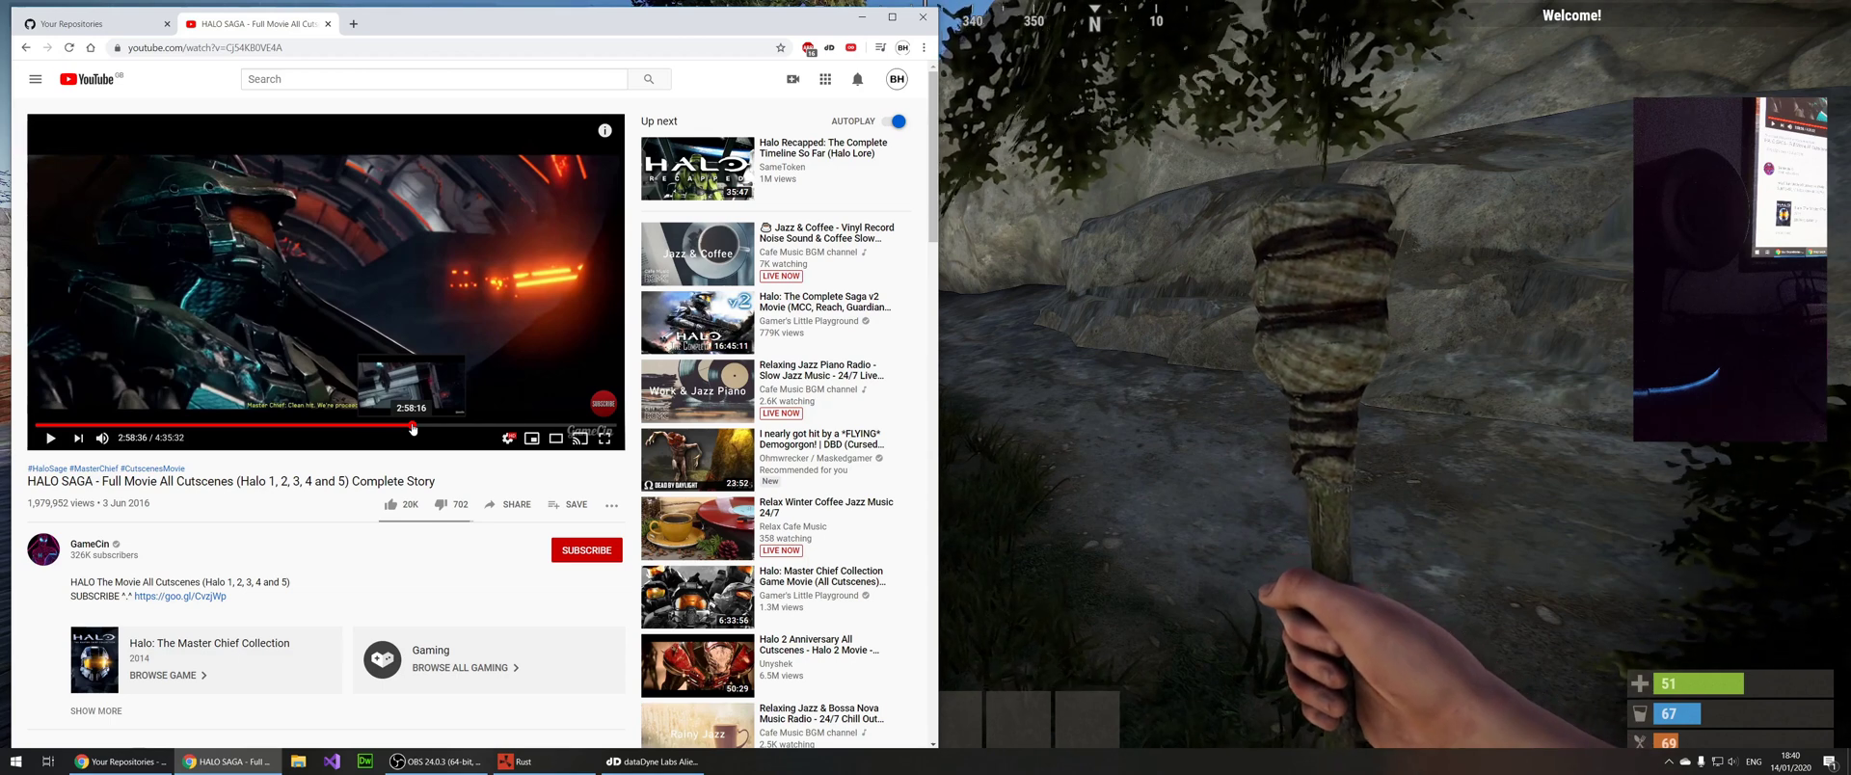
left_click(556, 768)
key("alt+Tab")
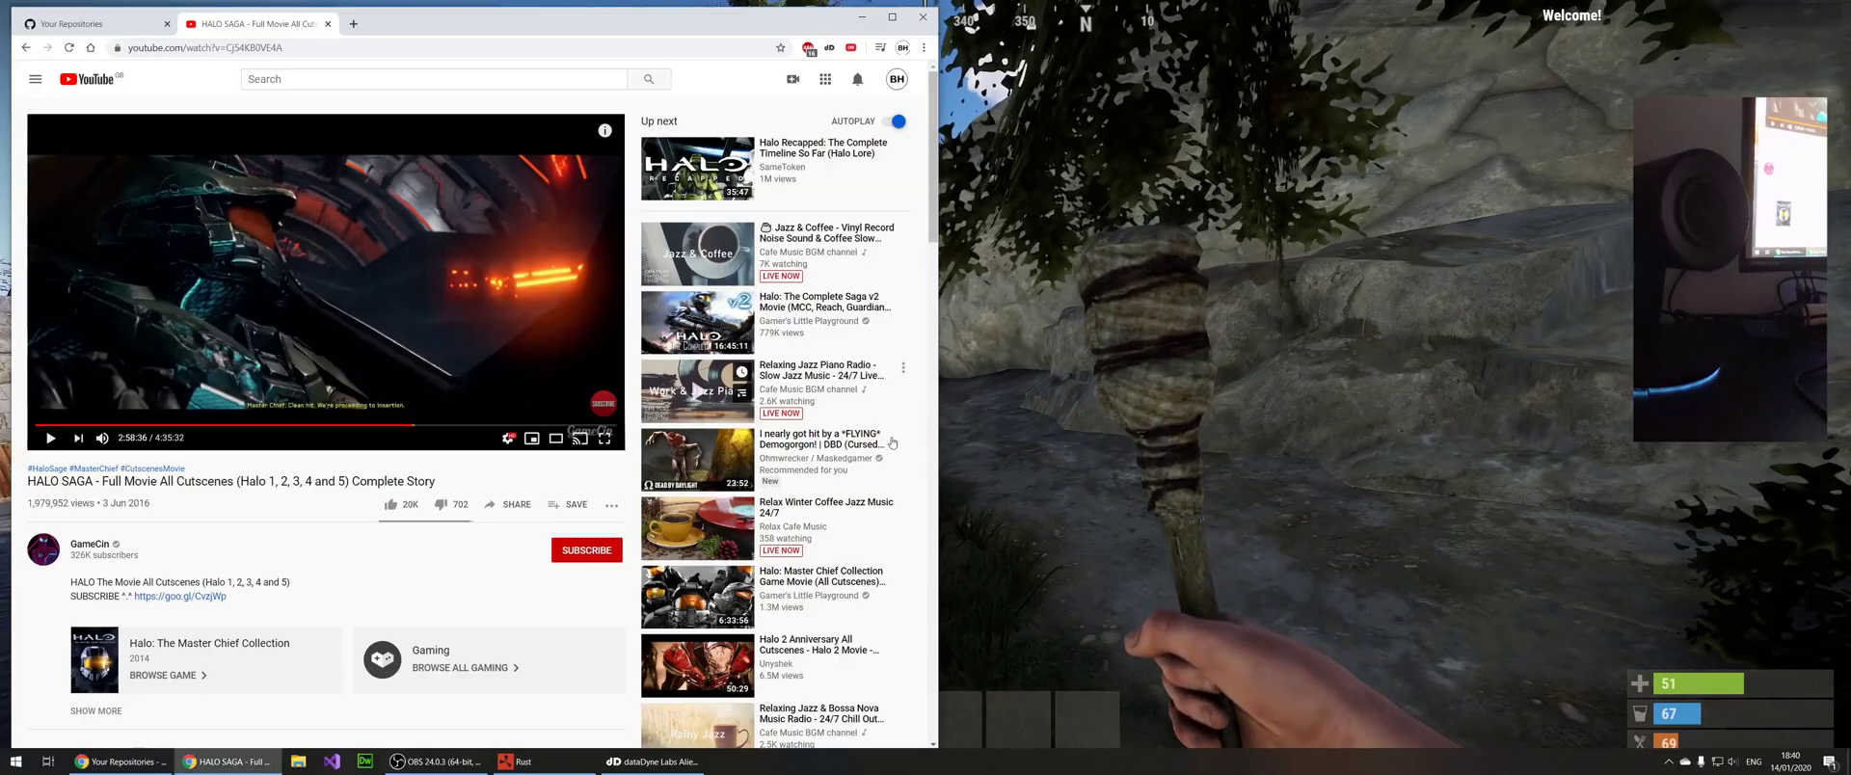
key("alt+Tab")
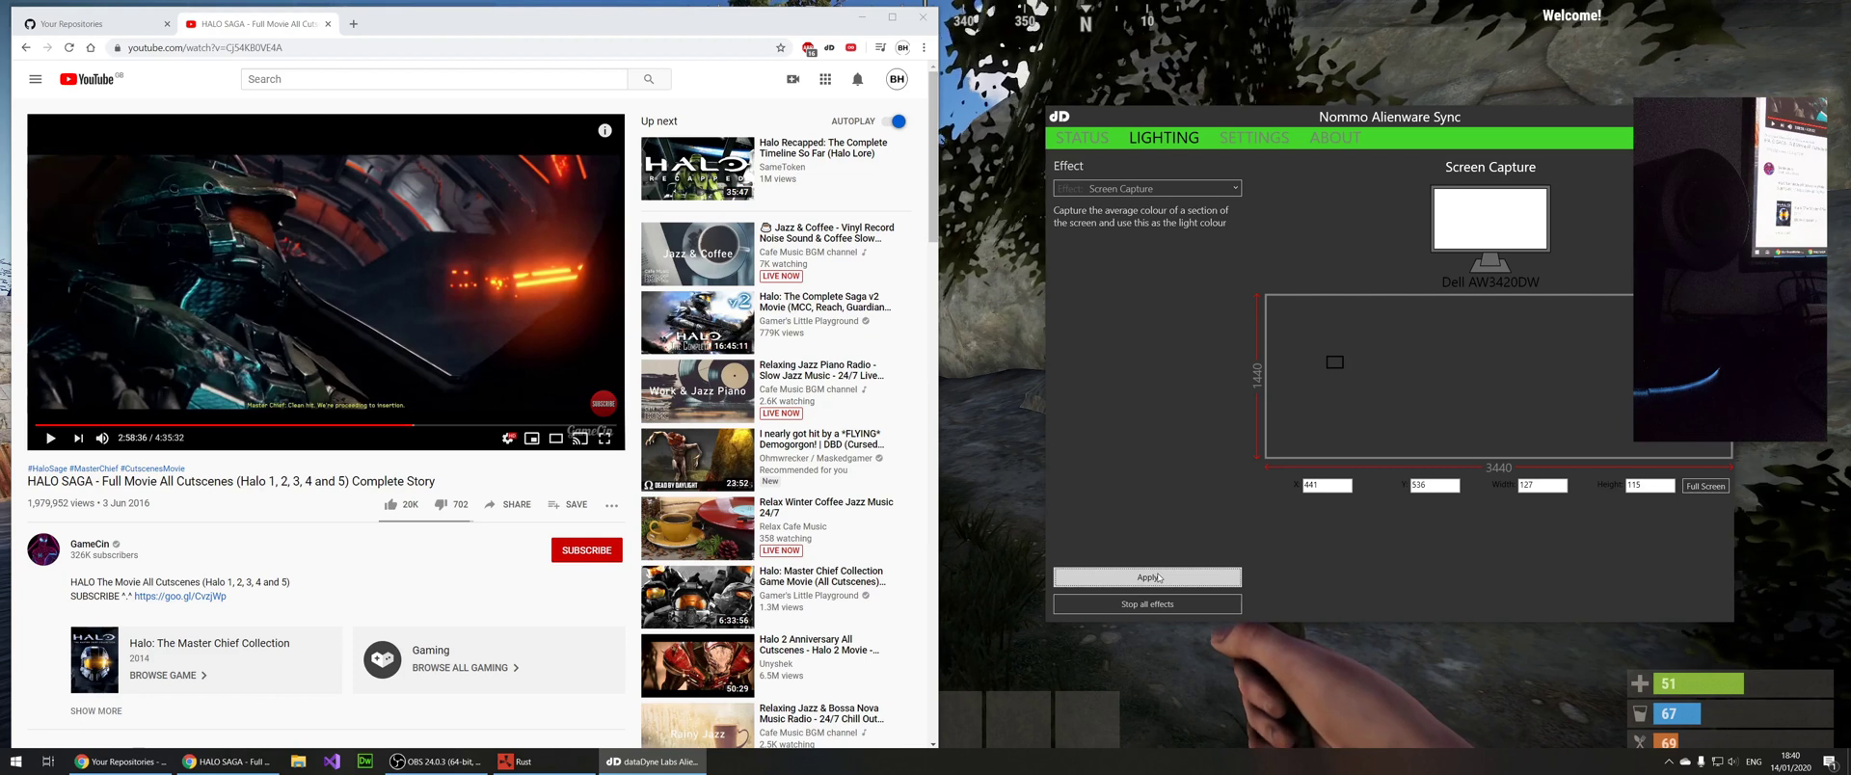
left_click(398, 568)
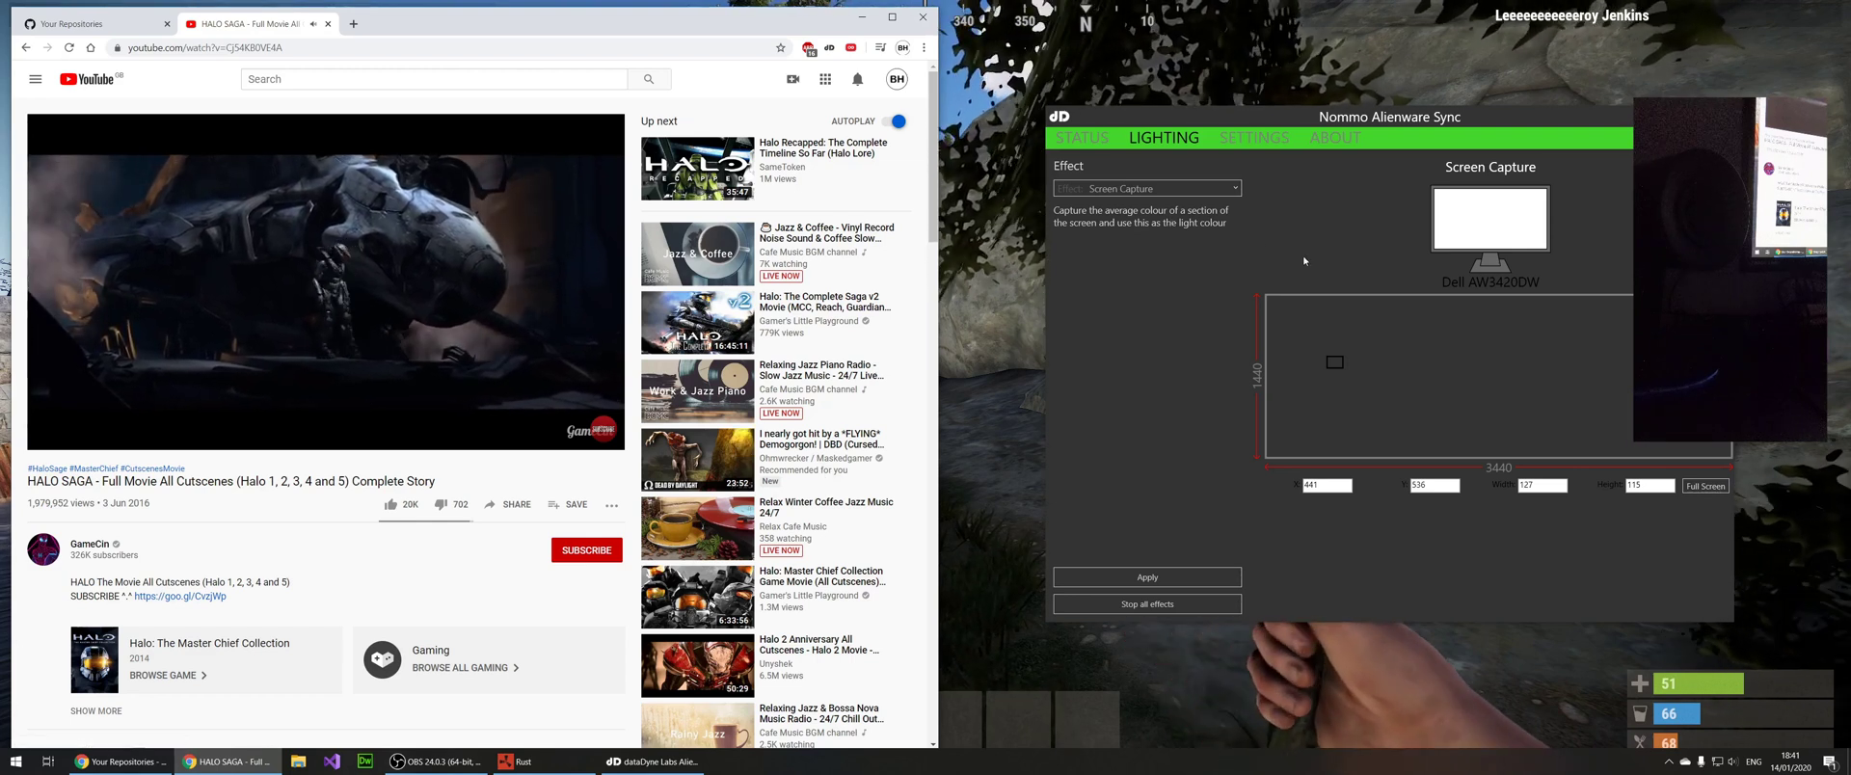
left_click(1219, 196)
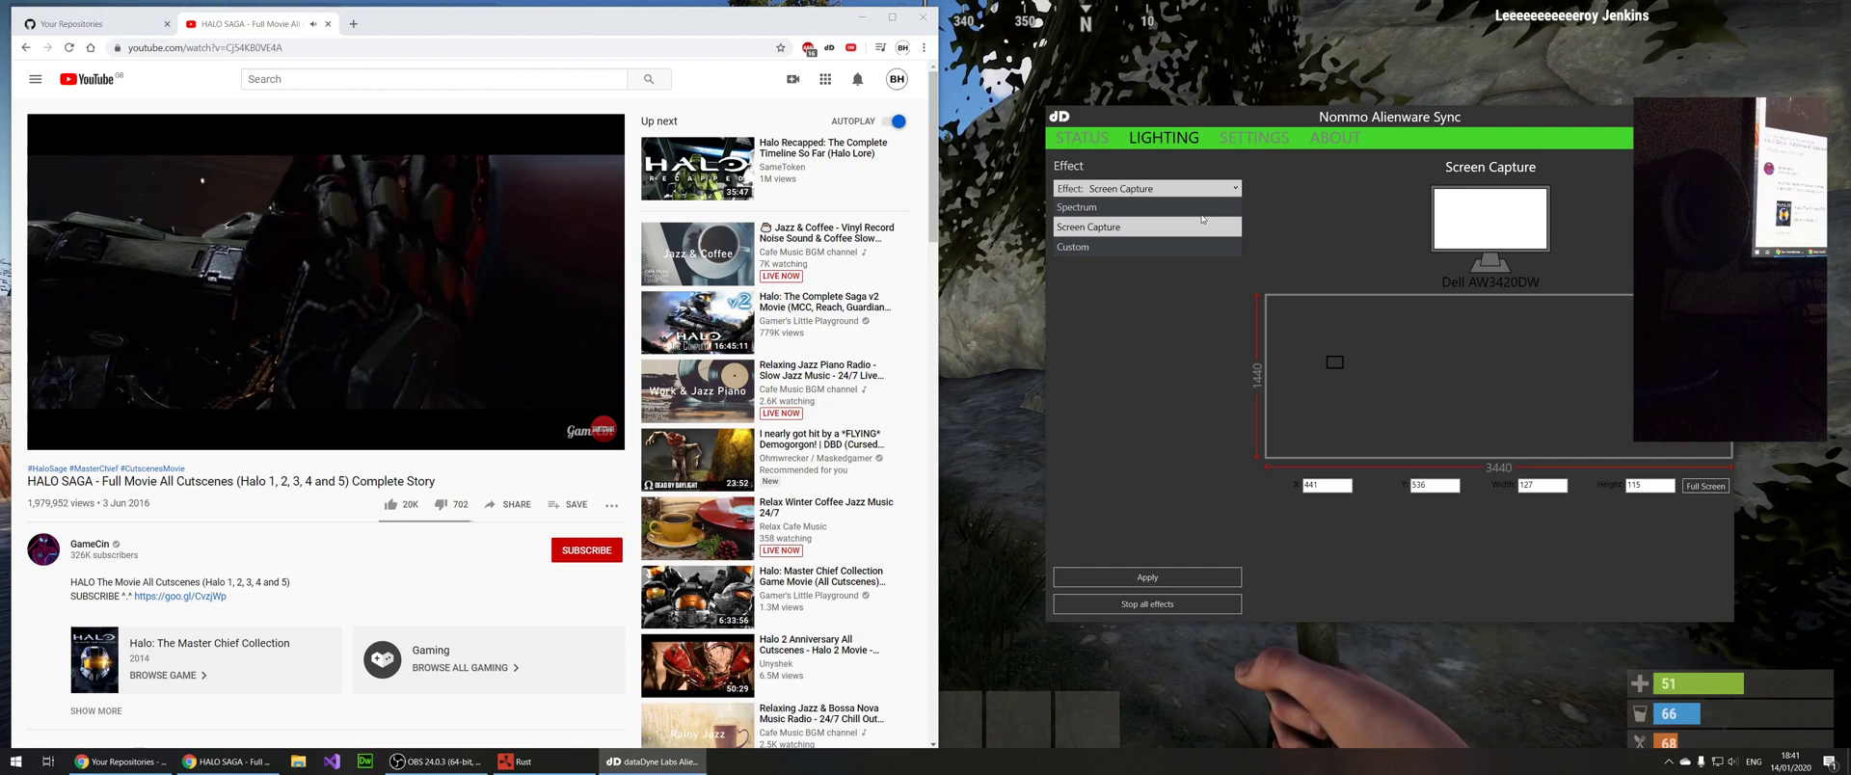
Switch the effect to Spectrum, check both startup options in General Settings, then return to Rust.
left_click(1117, 209)
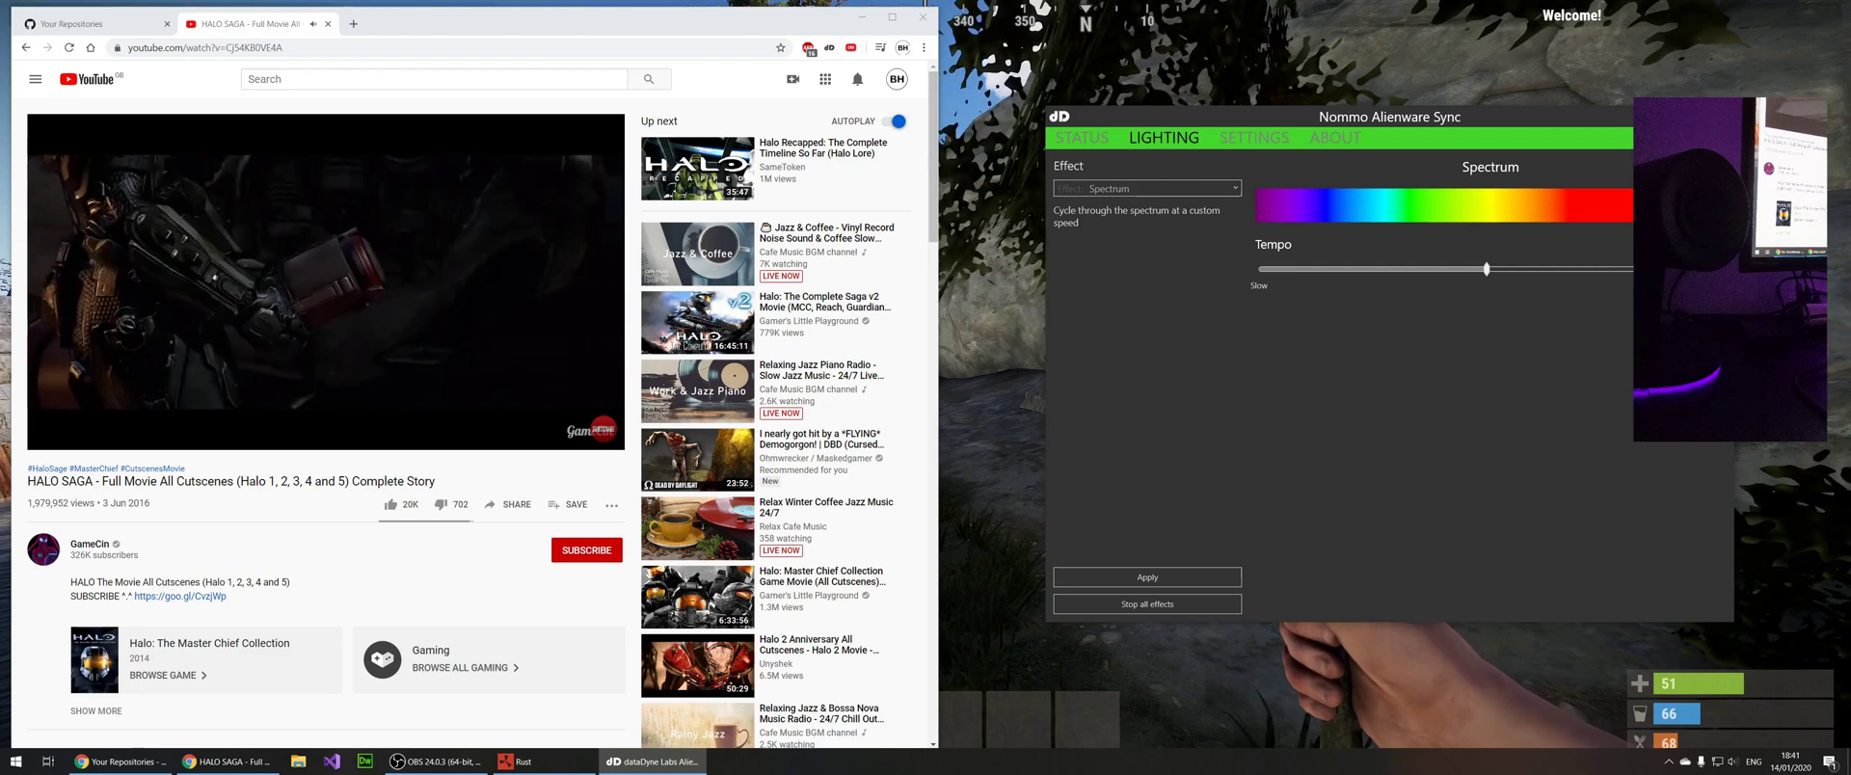
left_click(1254, 137)
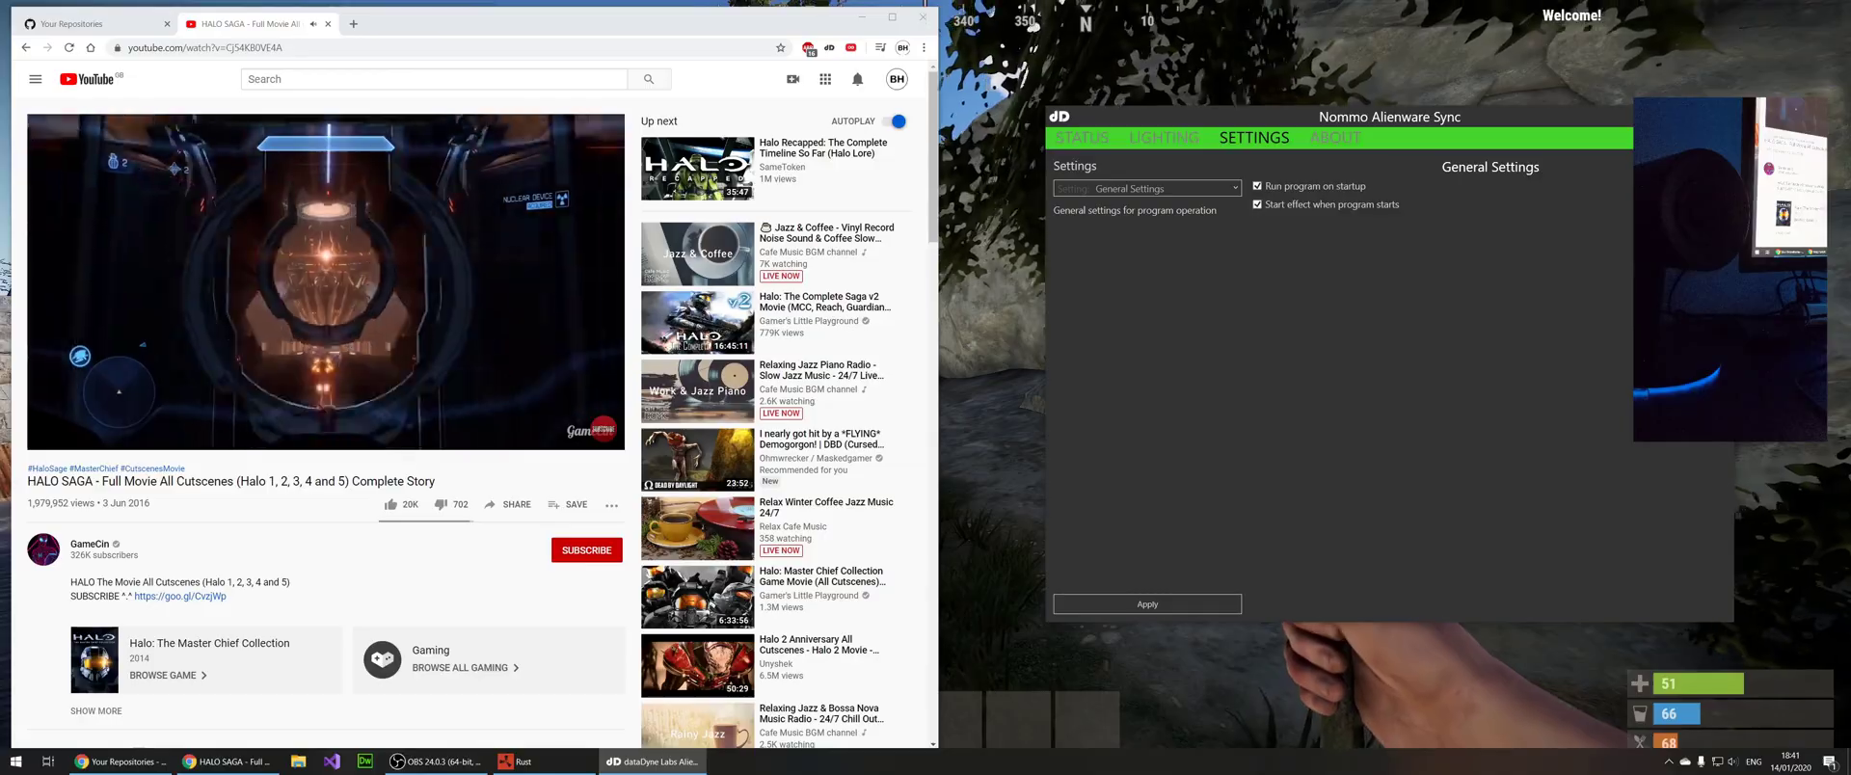
key("alt+Tab")
Pause Rust with Esc, then switch to Chrome's Your Repositories tab.
key("Escape")
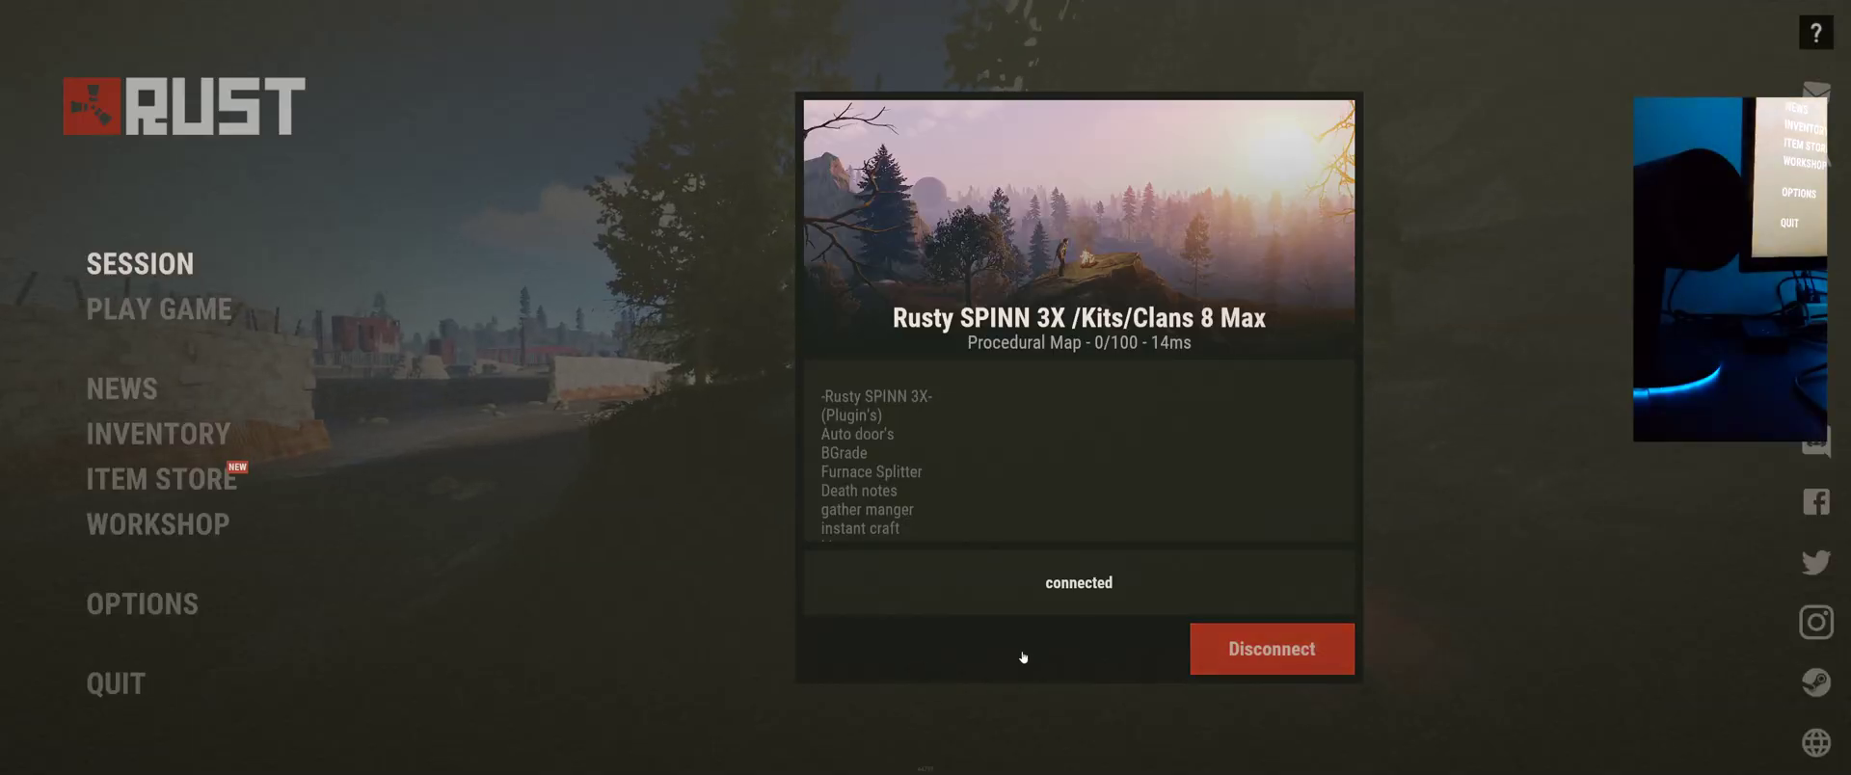
key("alt+Tab")
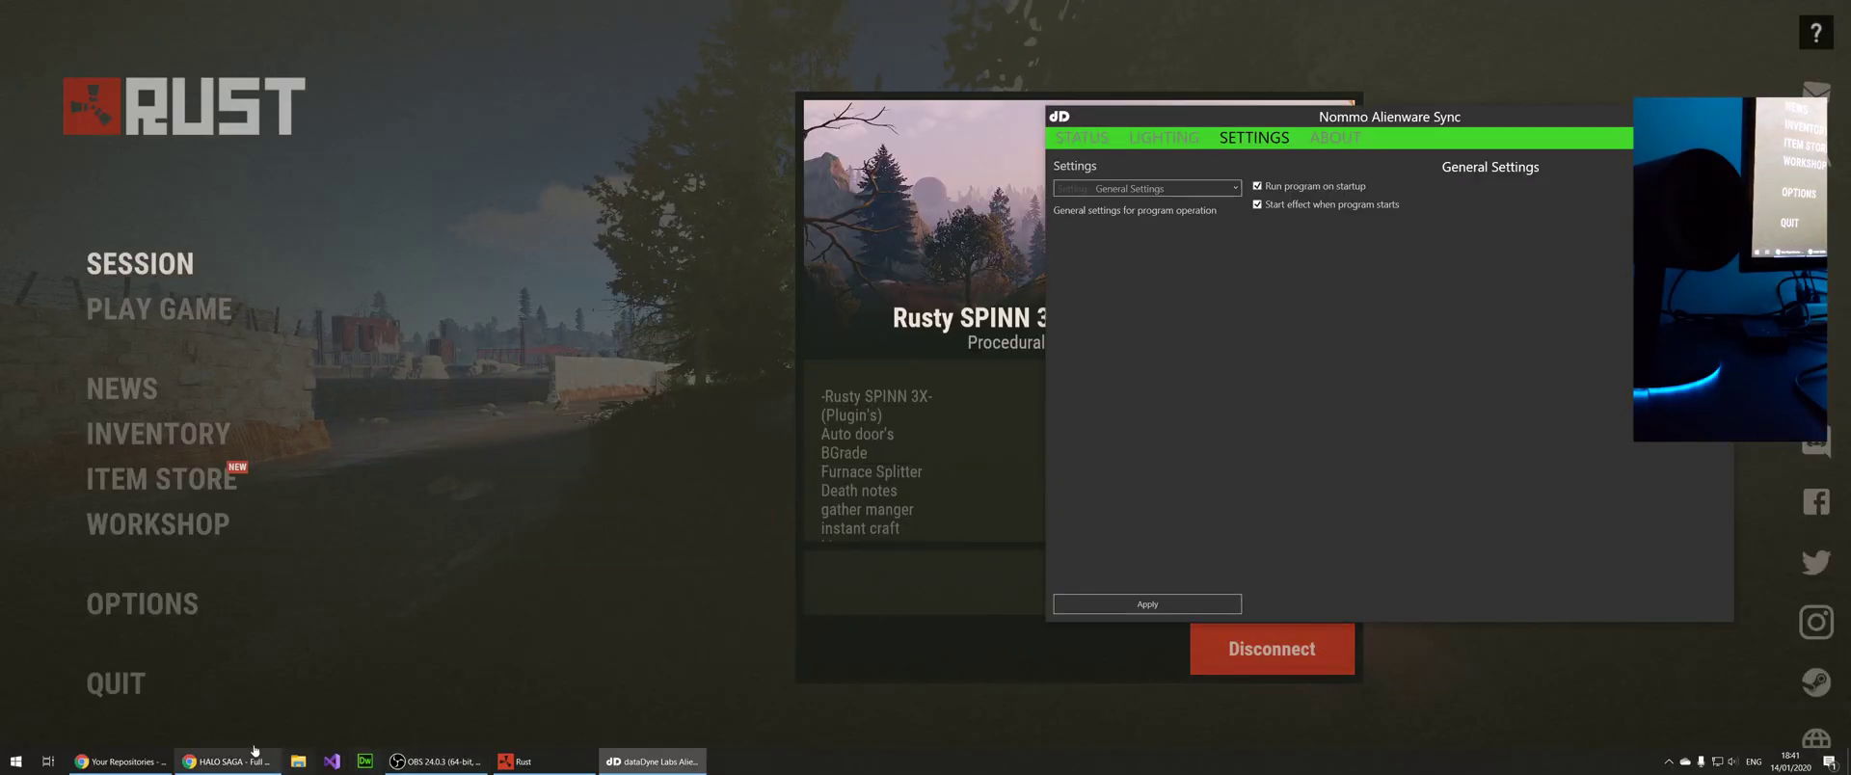
left_click(121, 762)
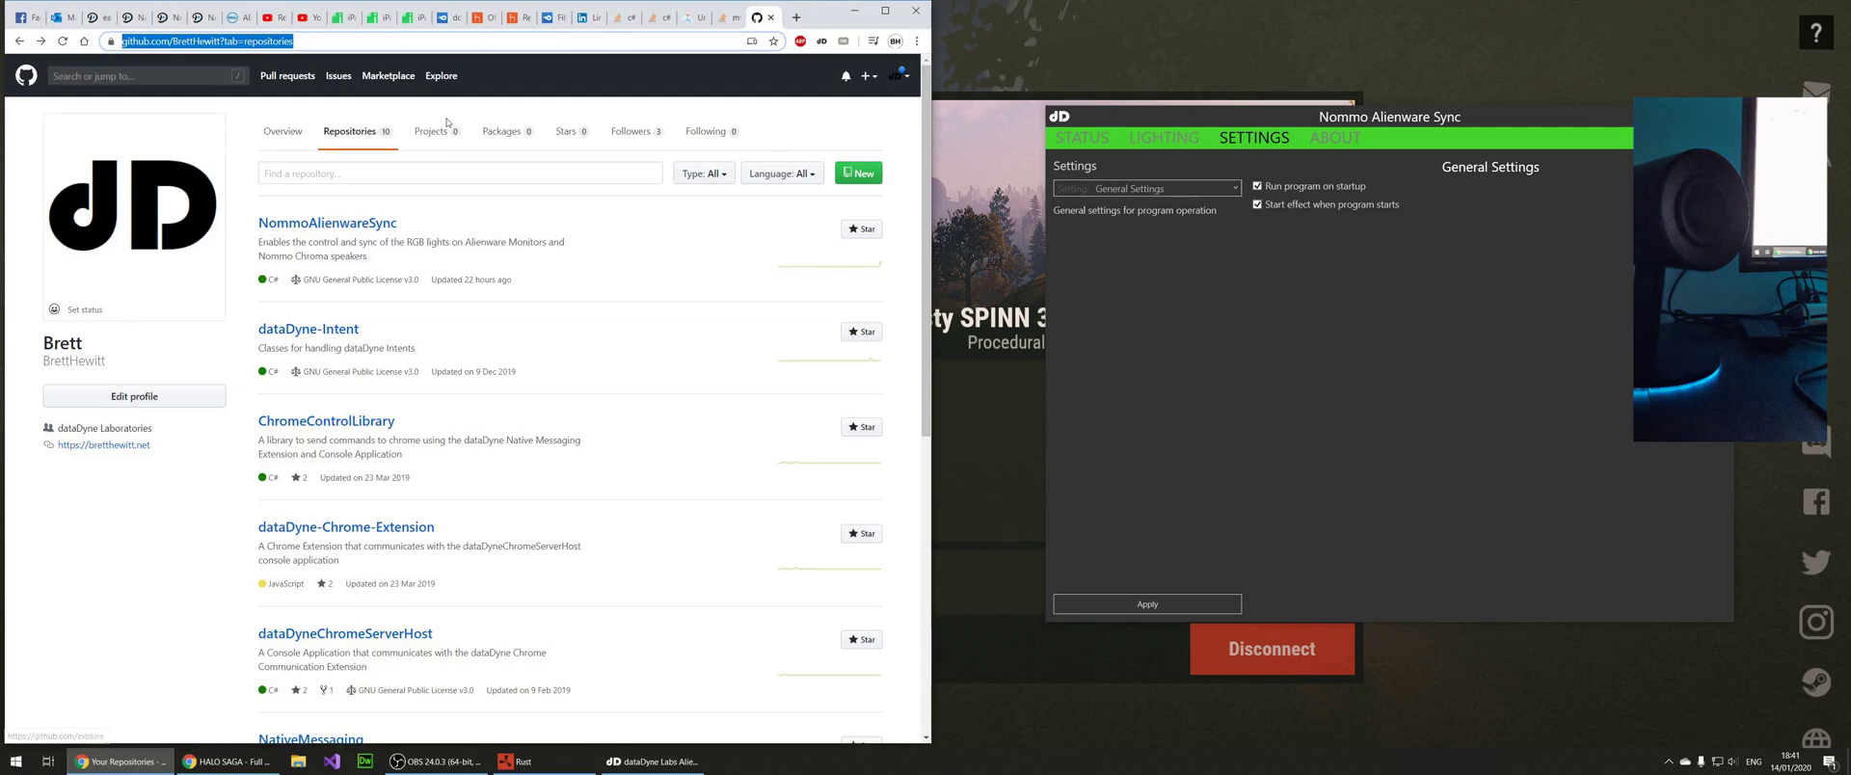
left_click(226, 762)
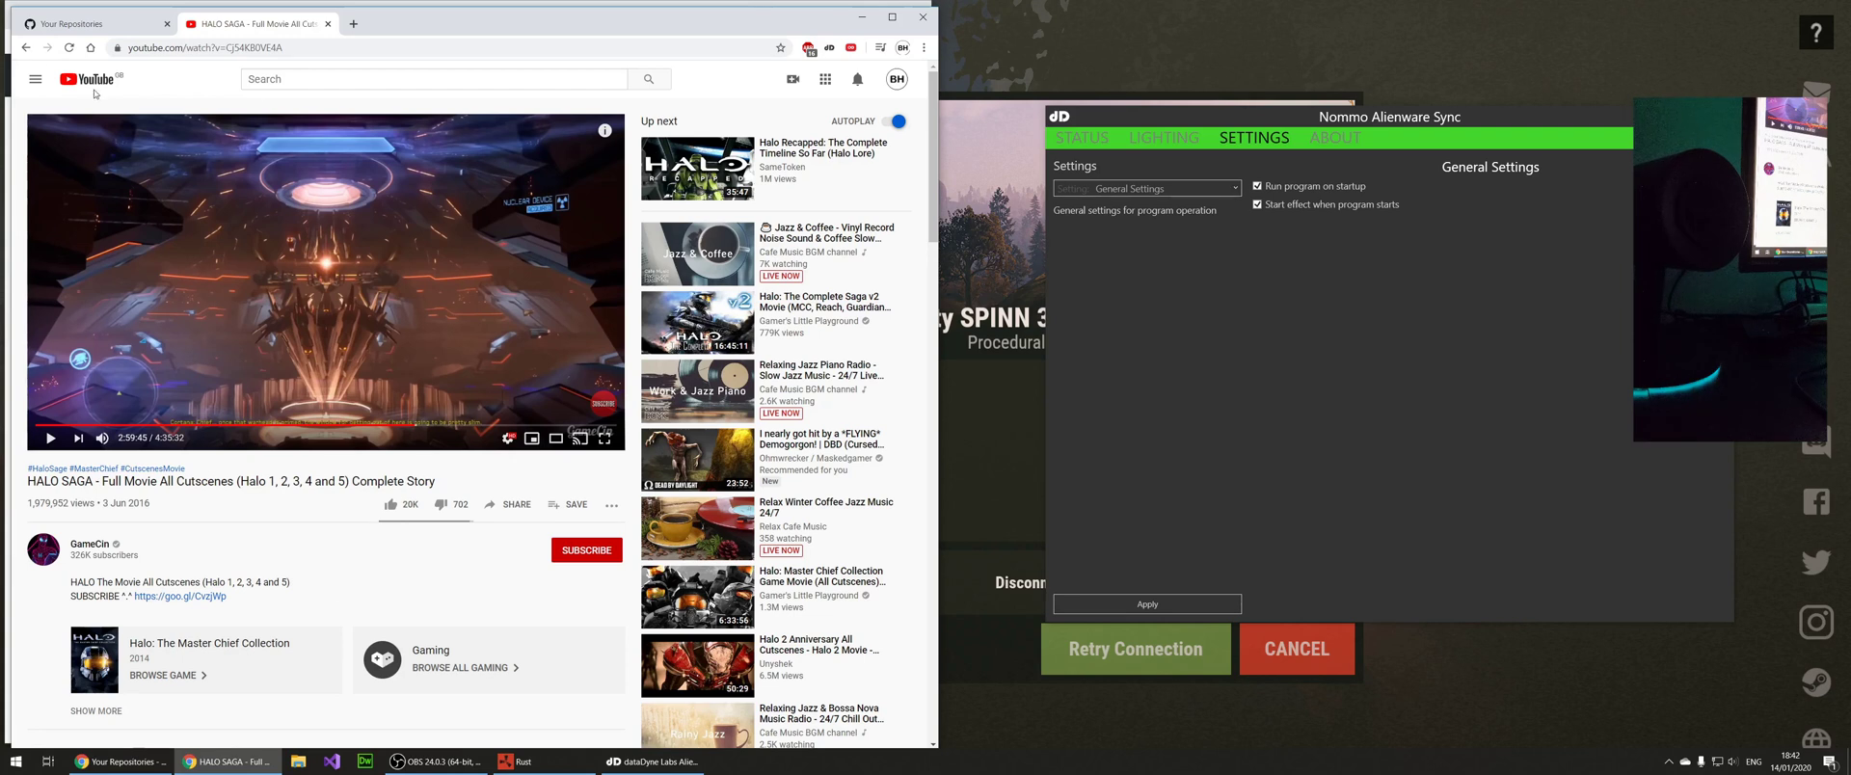
left_click(52, 29)
Load the dataDyne Nommo Alienware Sync page in a new tab and browse its screenshots.
left_click(353, 24)
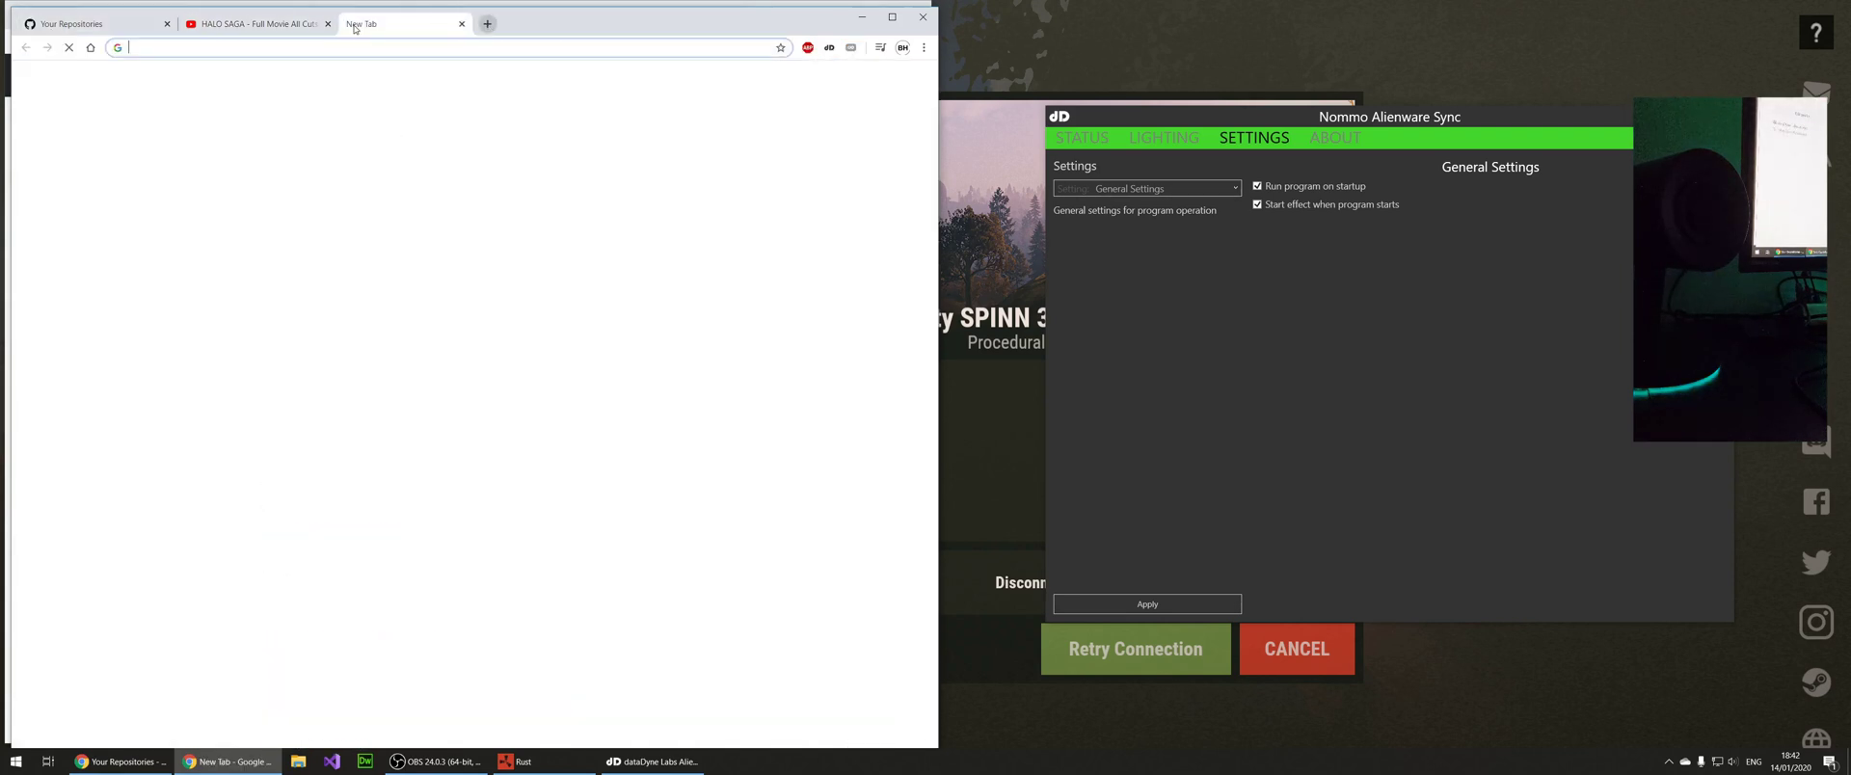
type("dat")
key("Right")
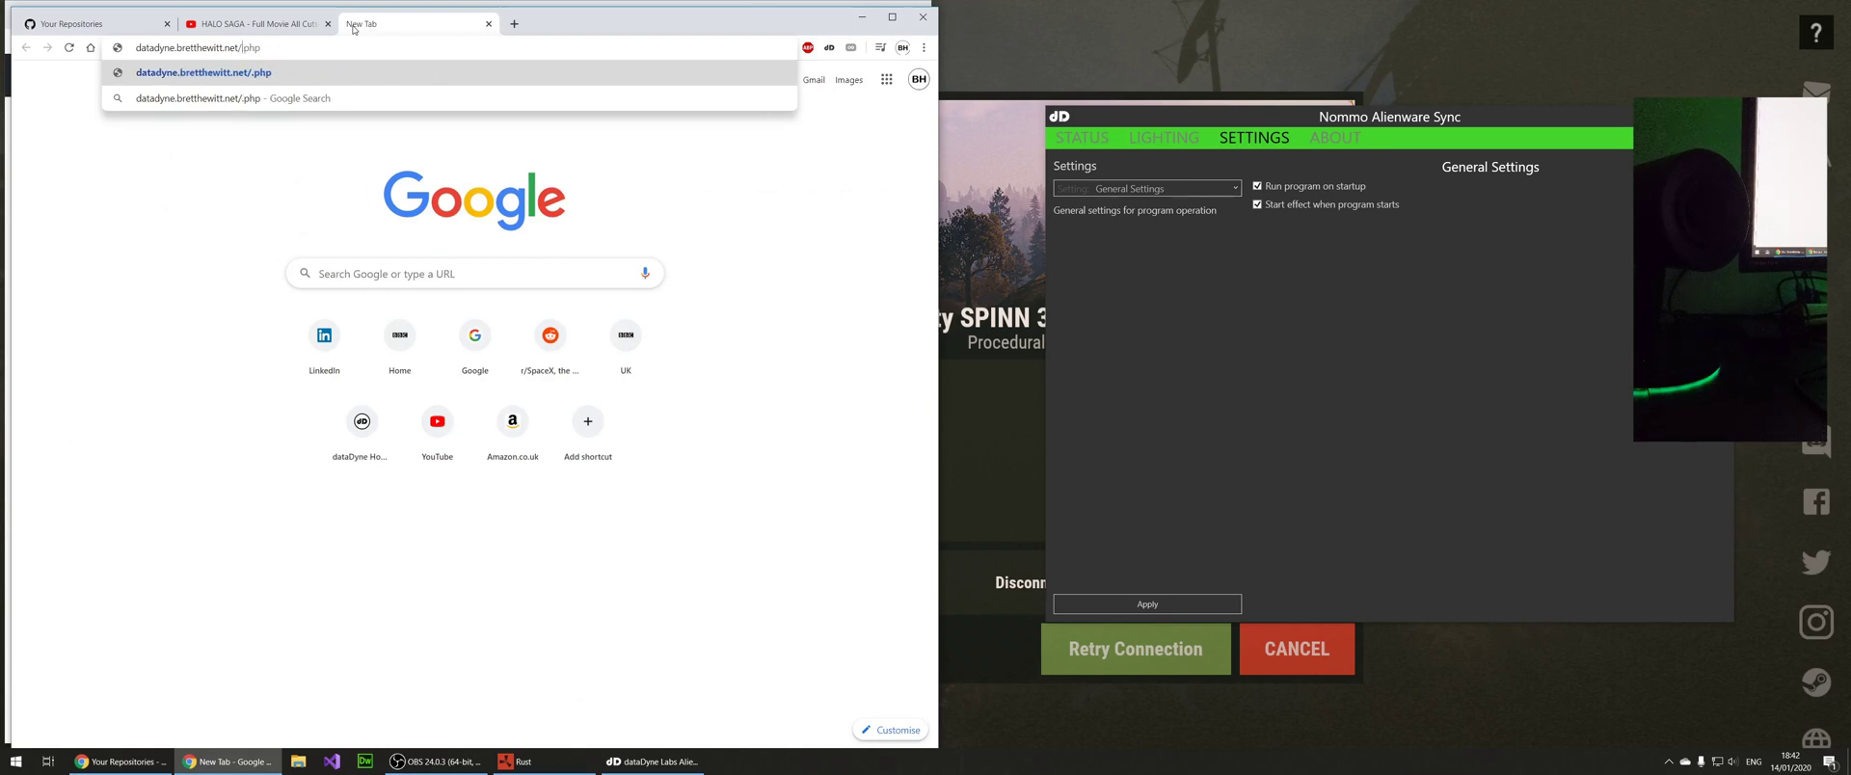
key("Return")
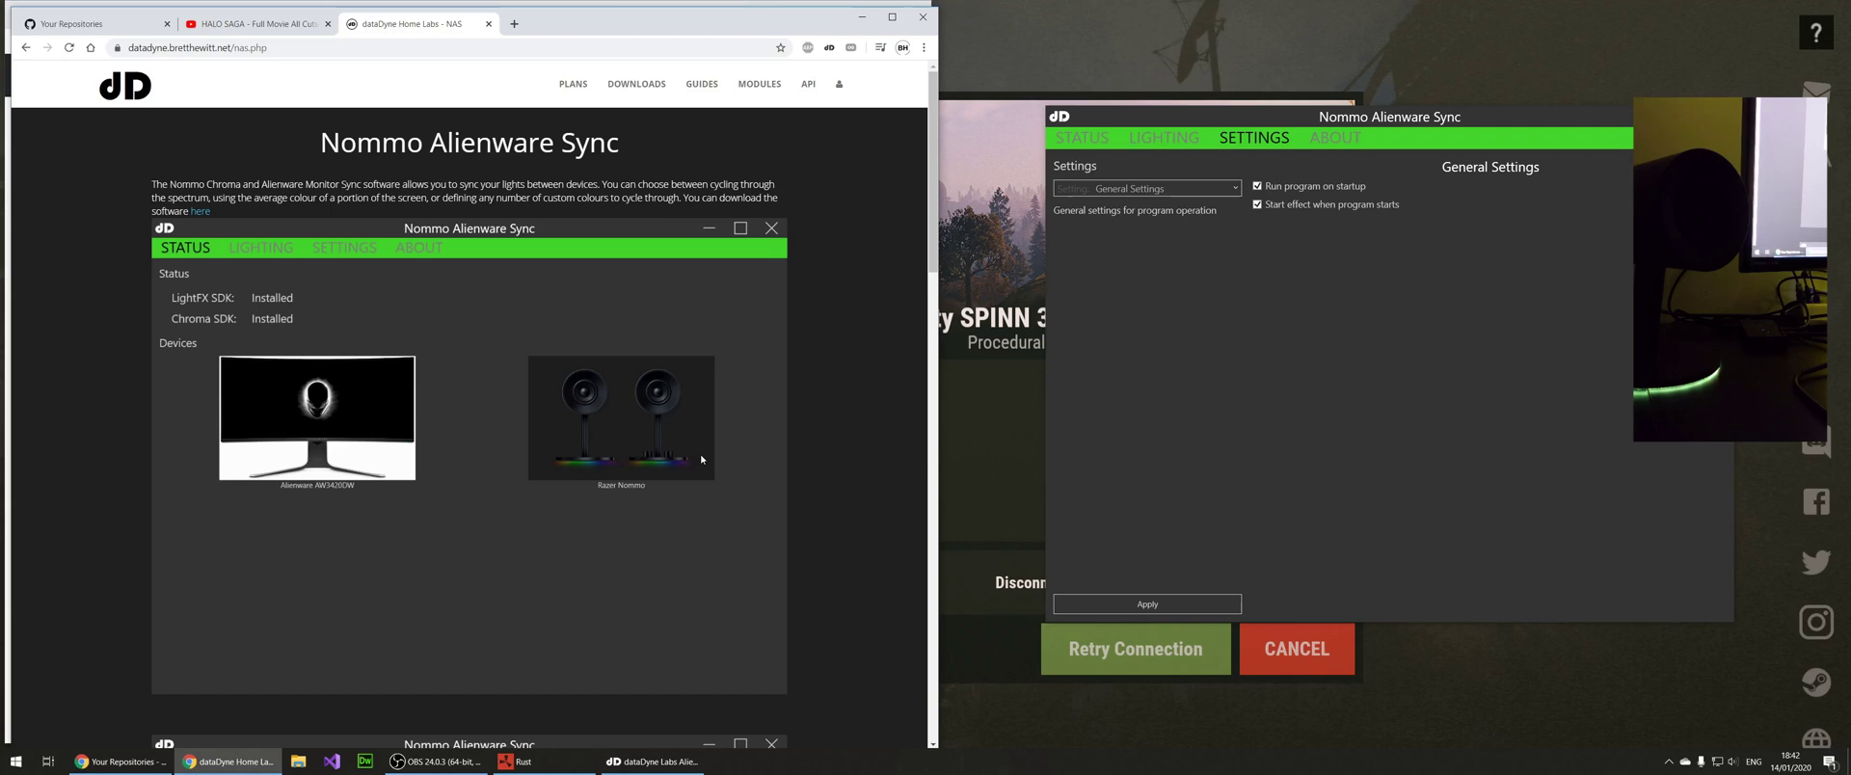
scroll(373, 448, "down", 17)
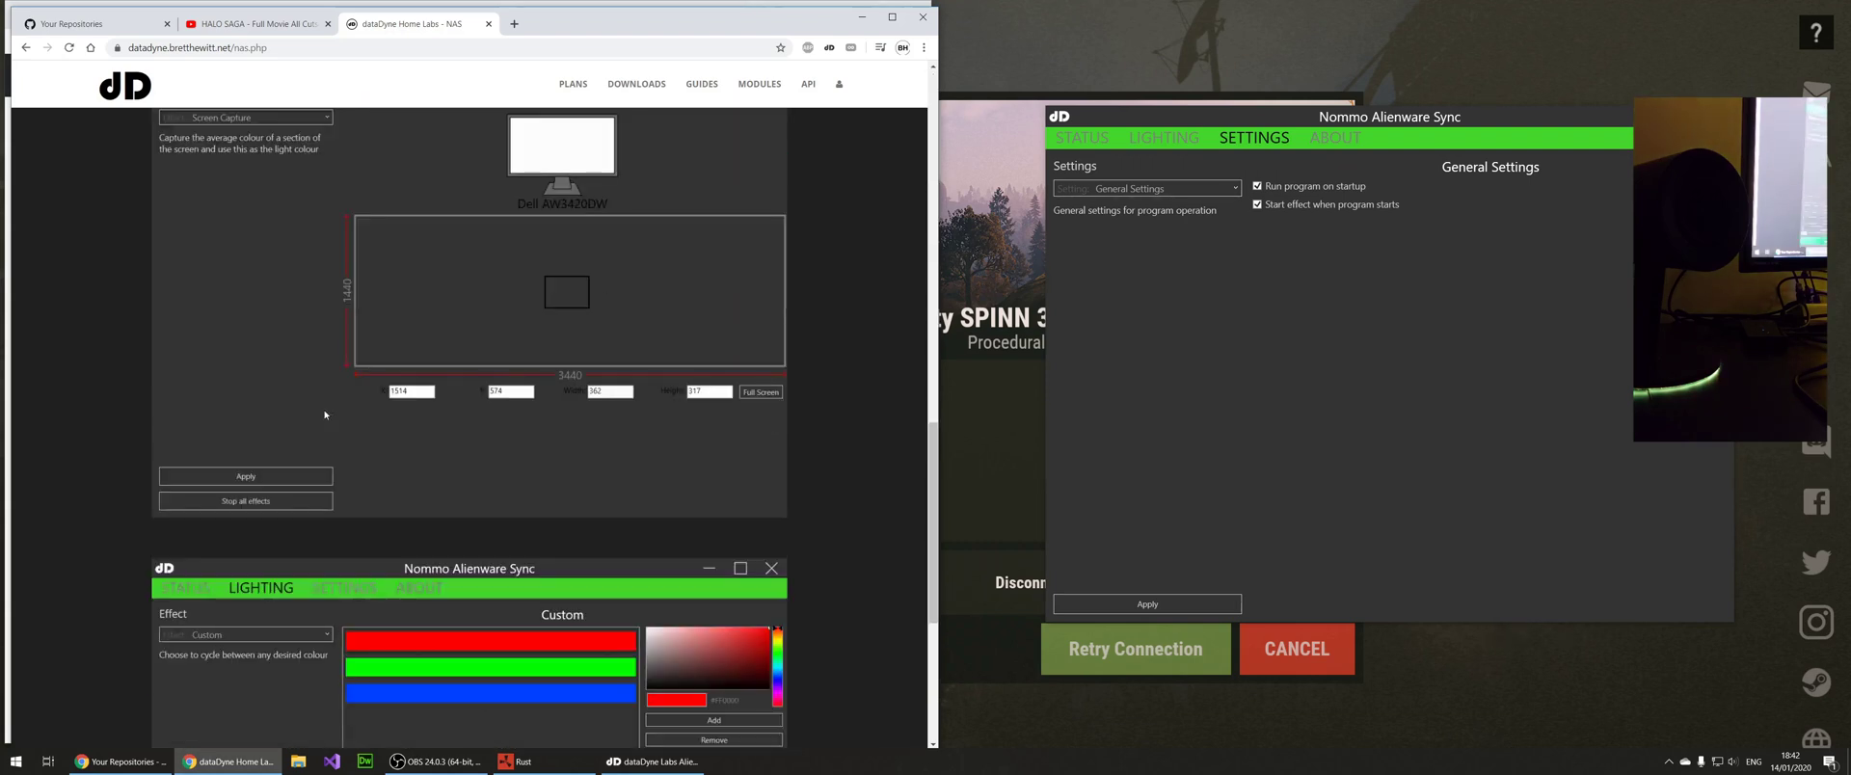
scroll(325, 415, "up", 12)
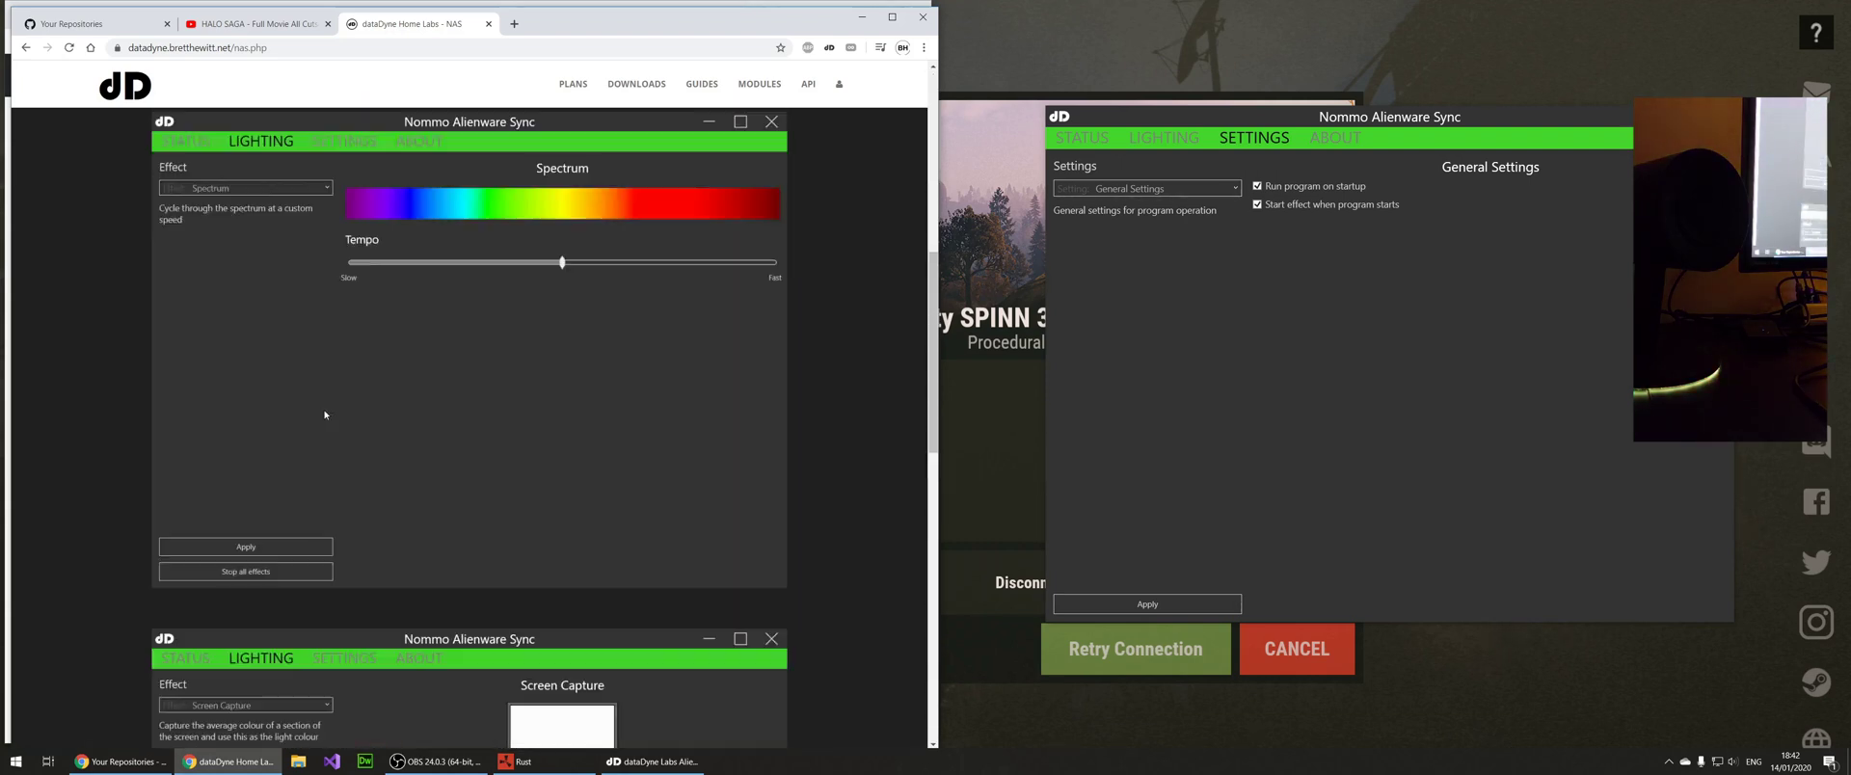
scroll(323, 416, "up", 1)
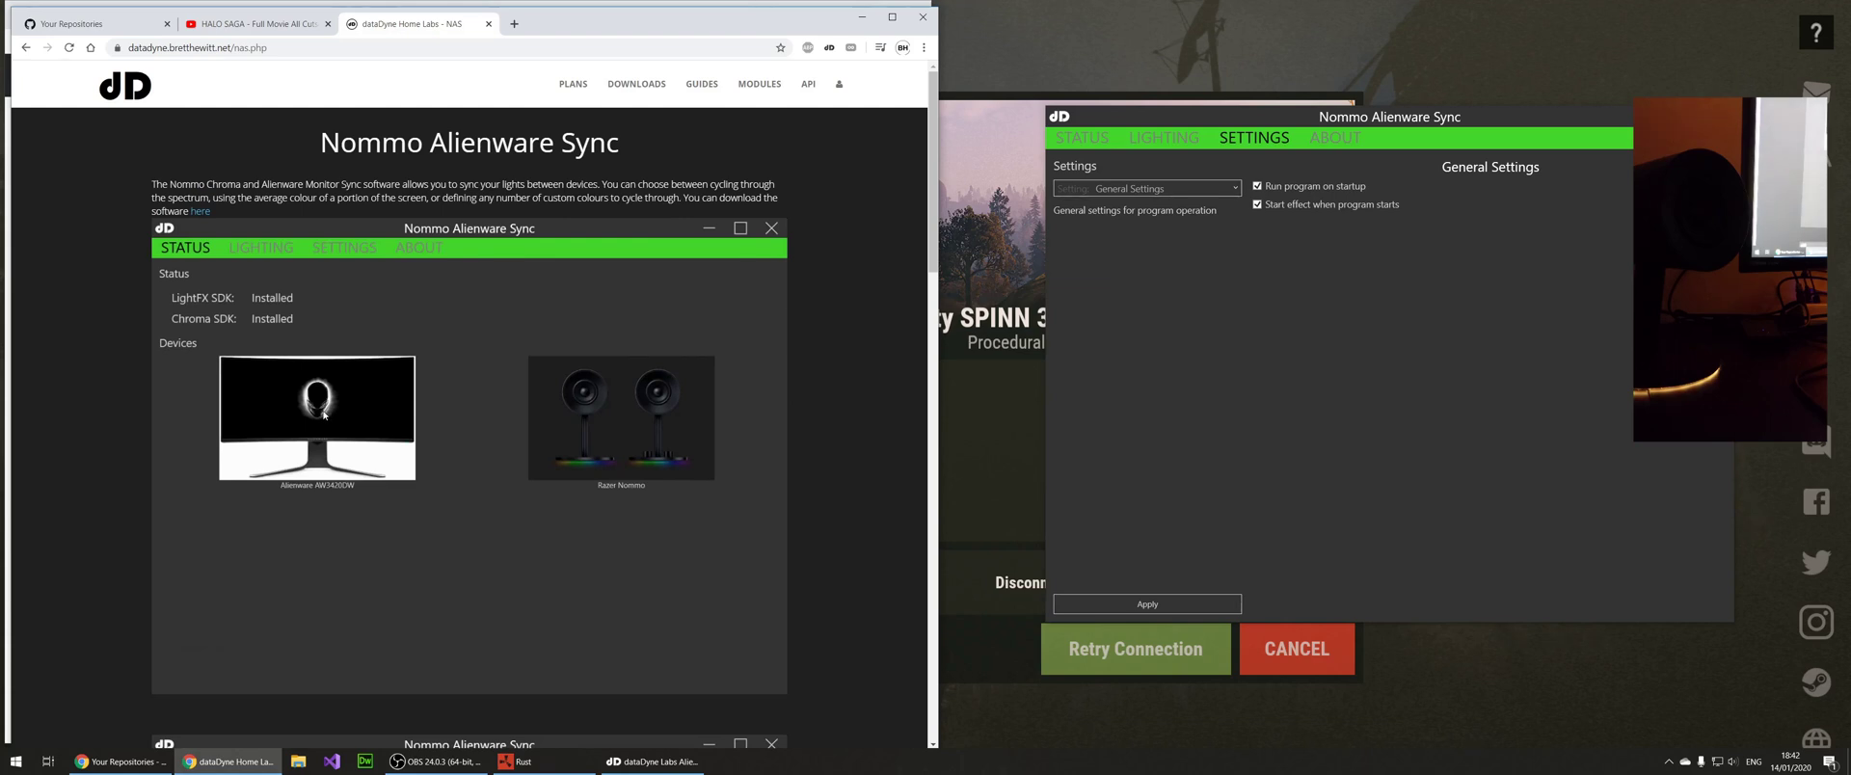